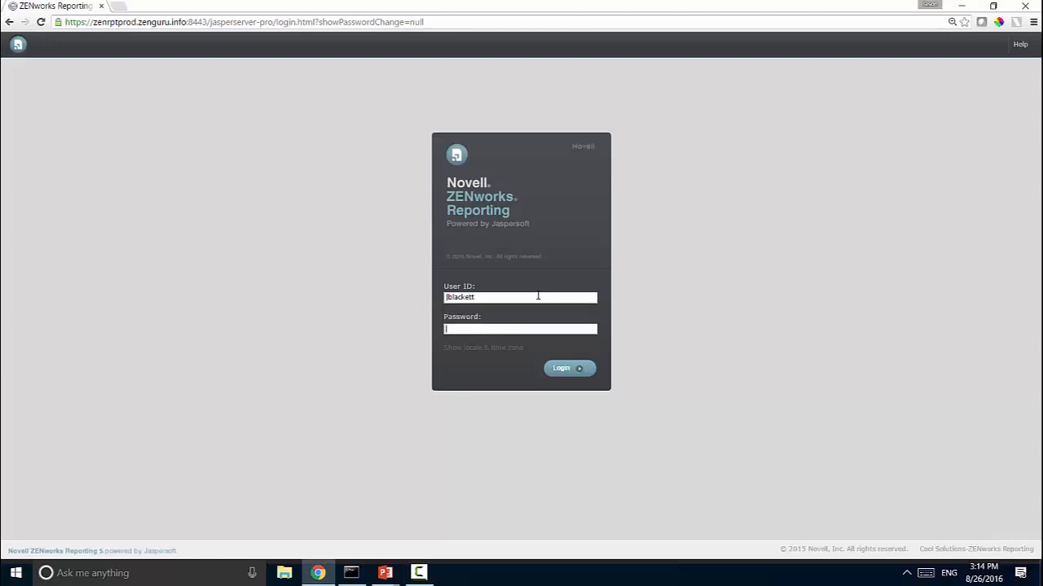
Log in with the account password and start a new ad hoc view based on the ZAV Server Usage domain
key("Return")
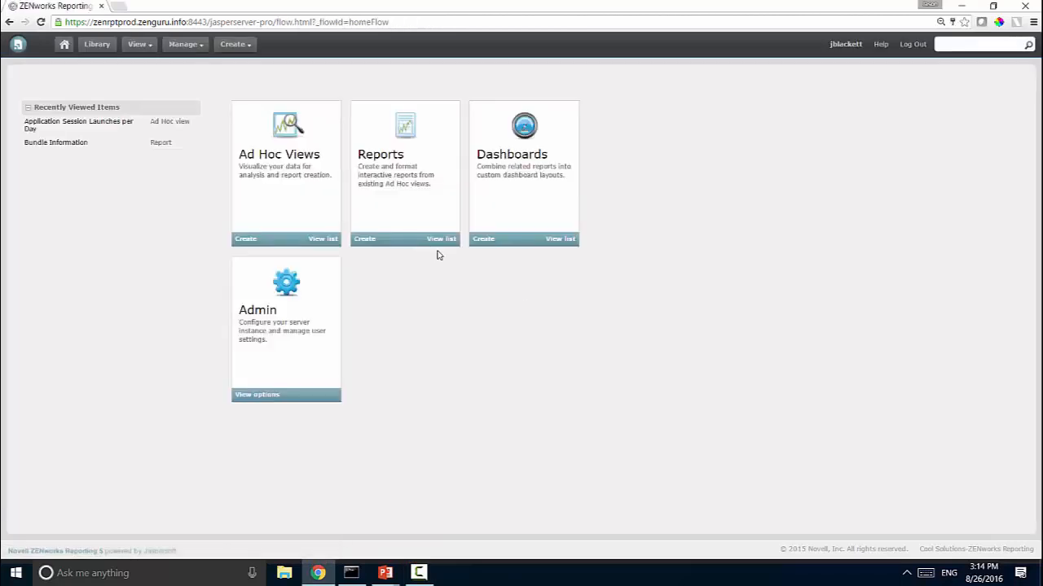
left_click(235, 44)
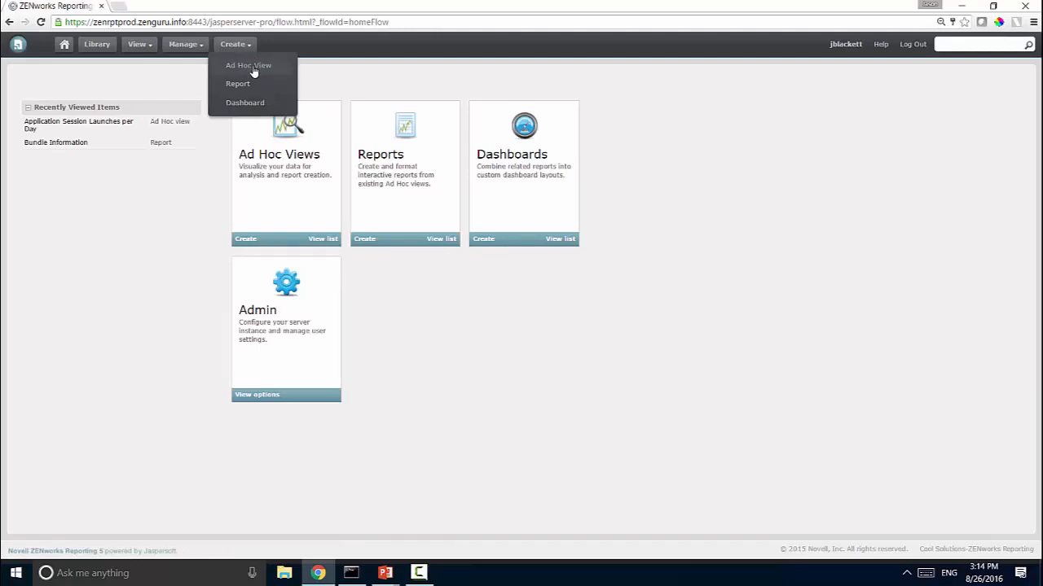
left_click(254, 72)
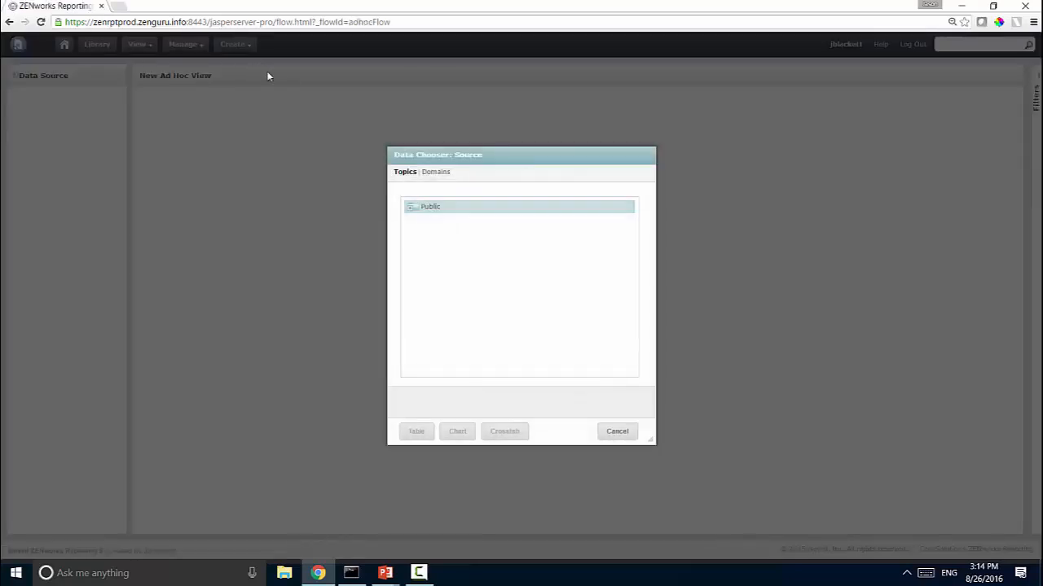
left_click(440, 173)
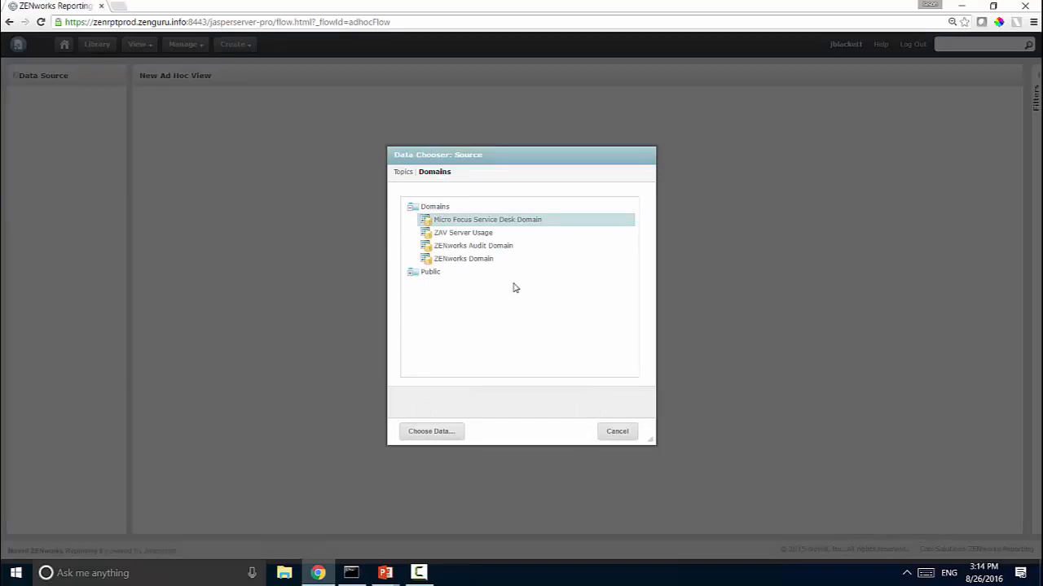
left_click(471, 235)
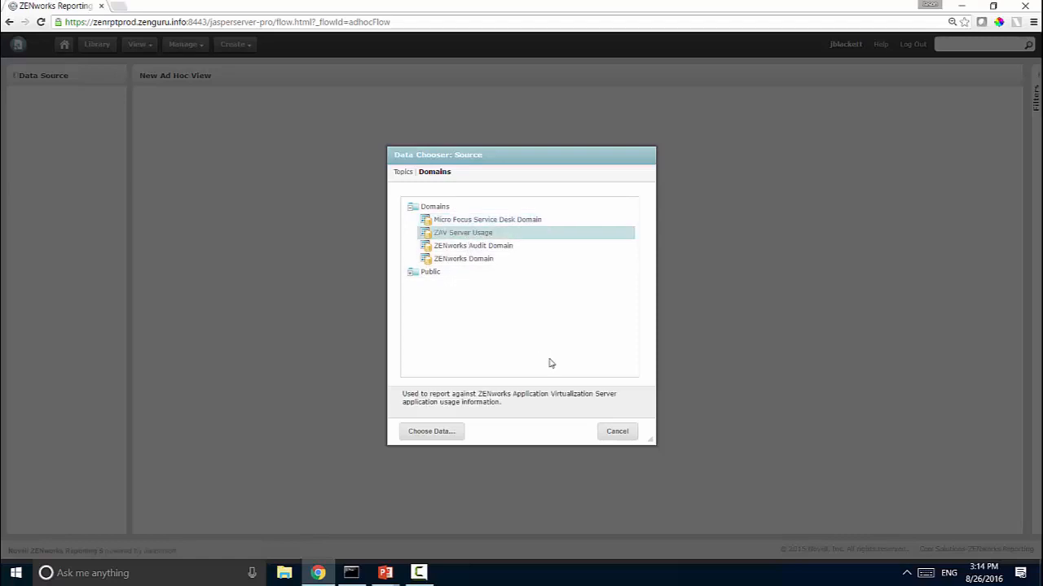
left_click(449, 432)
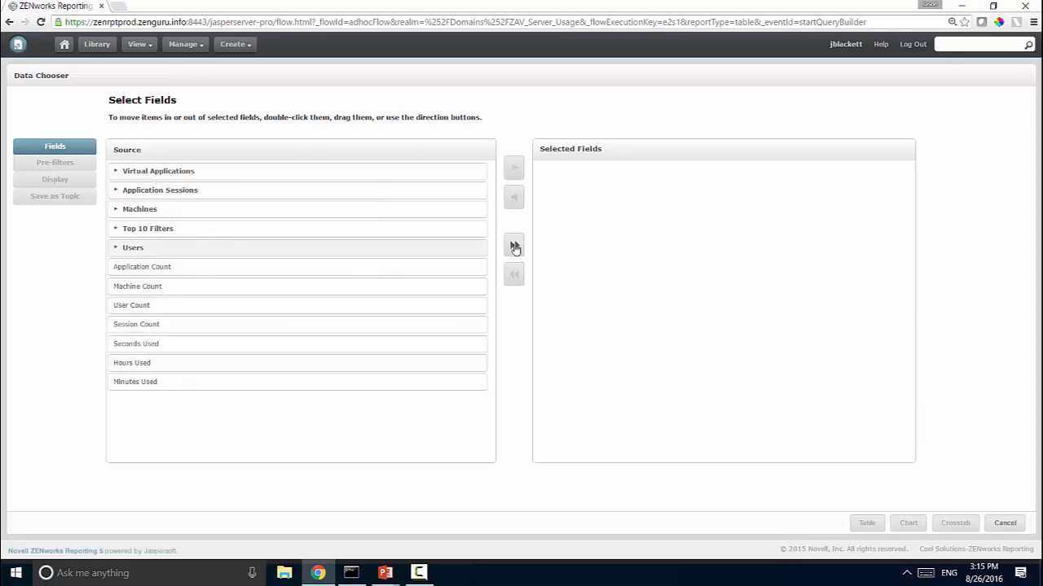
Add all source fields to the selected fields and create the ad hoc view as a chart
left_click(514, 245)
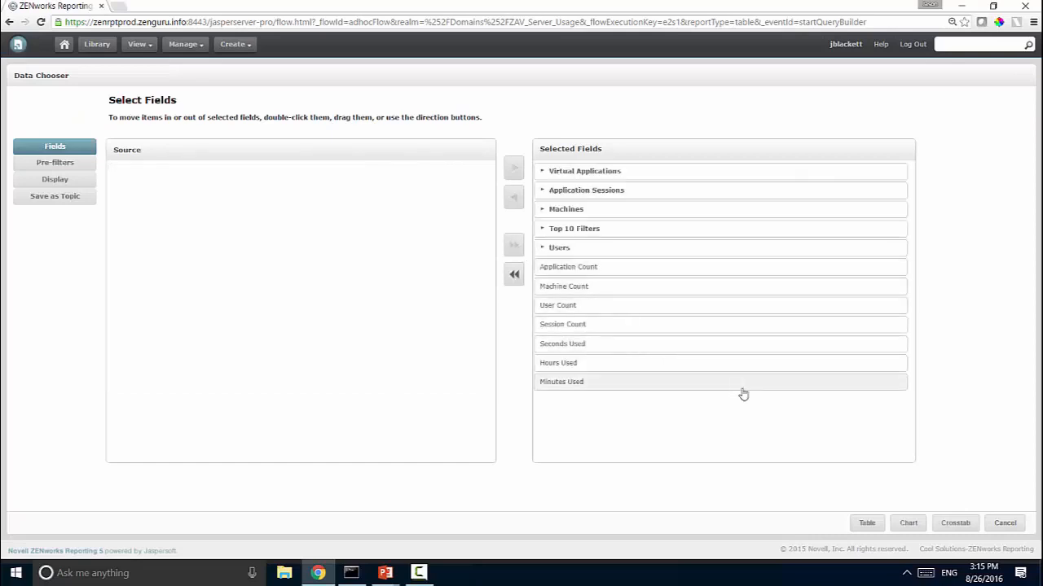
left_click(909, 525)
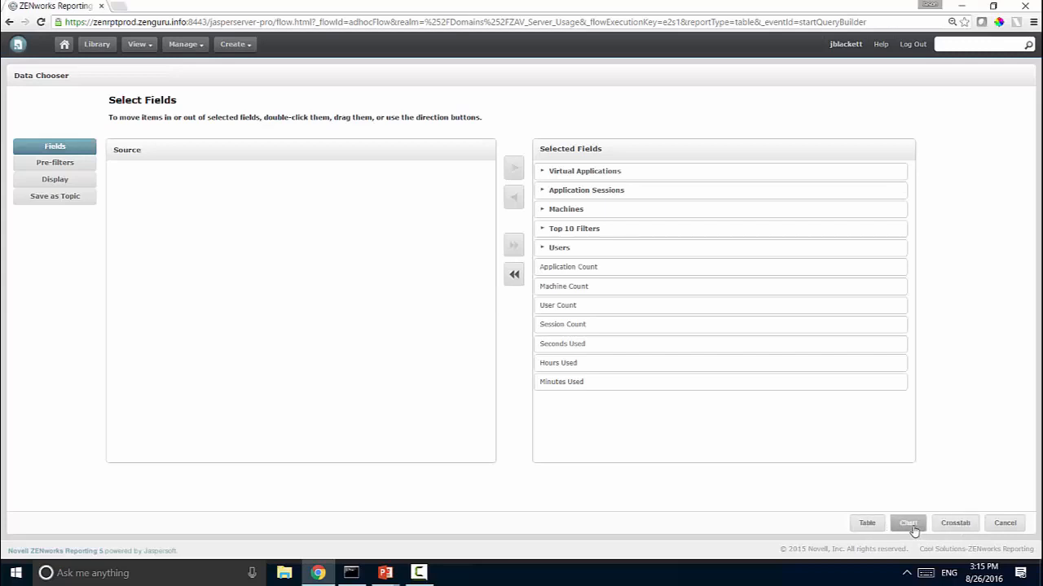
left_click(909, 524)
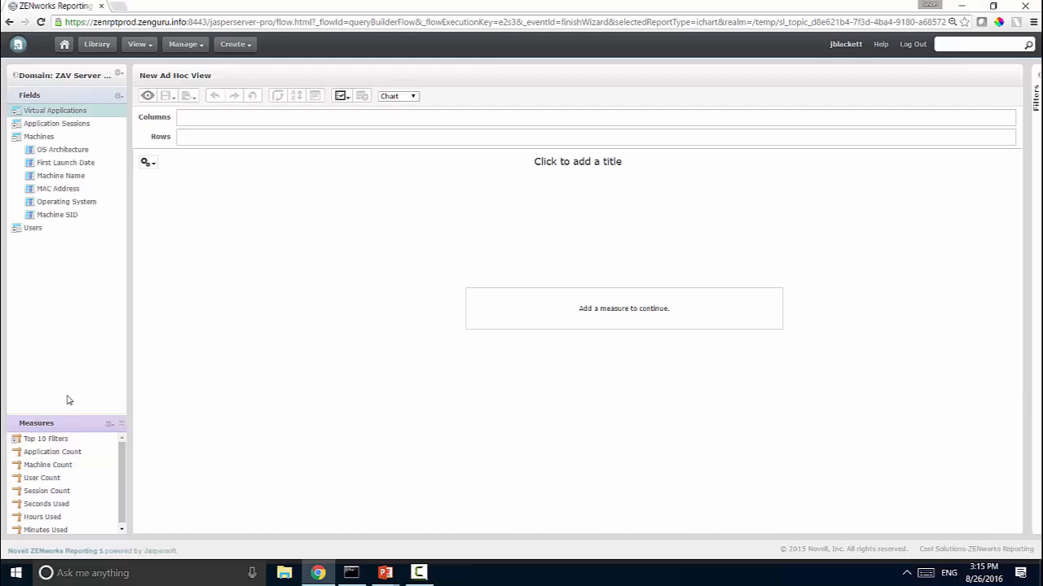
Add the Session Count measure to the chart's columns
right_click(49, 491)
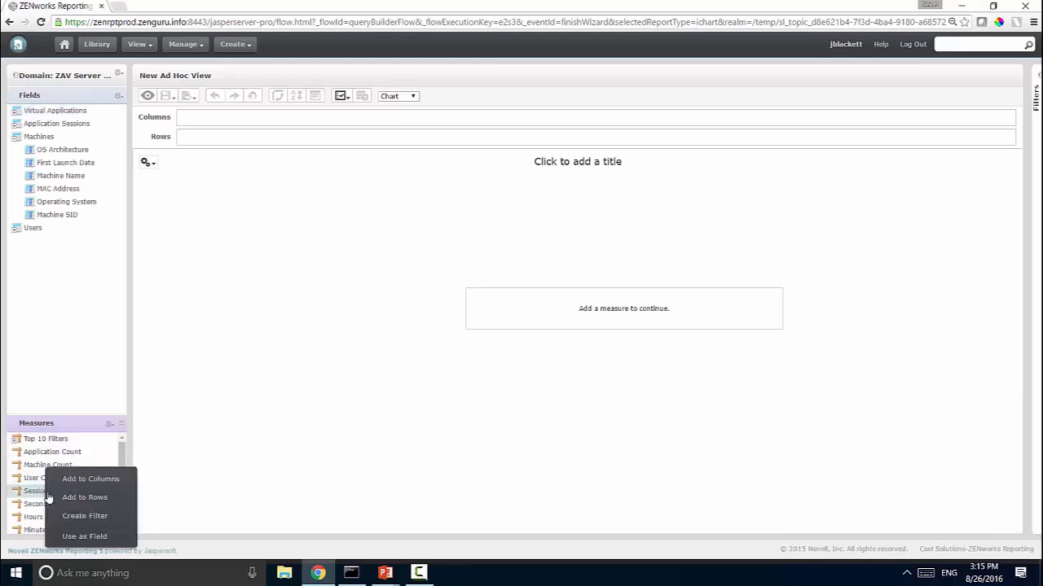
left_click(105, 485)
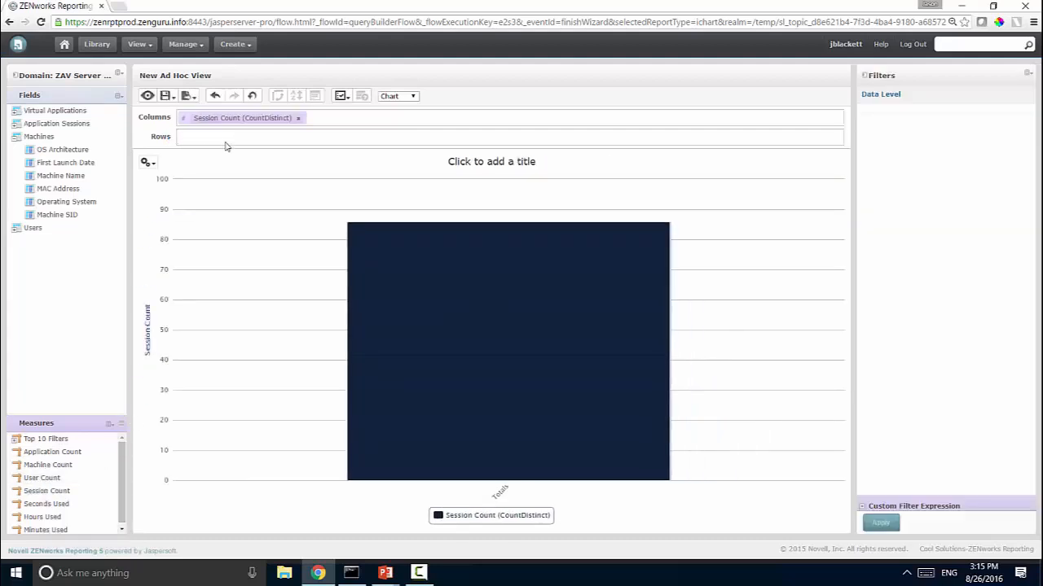
mouse_move(380, 268)
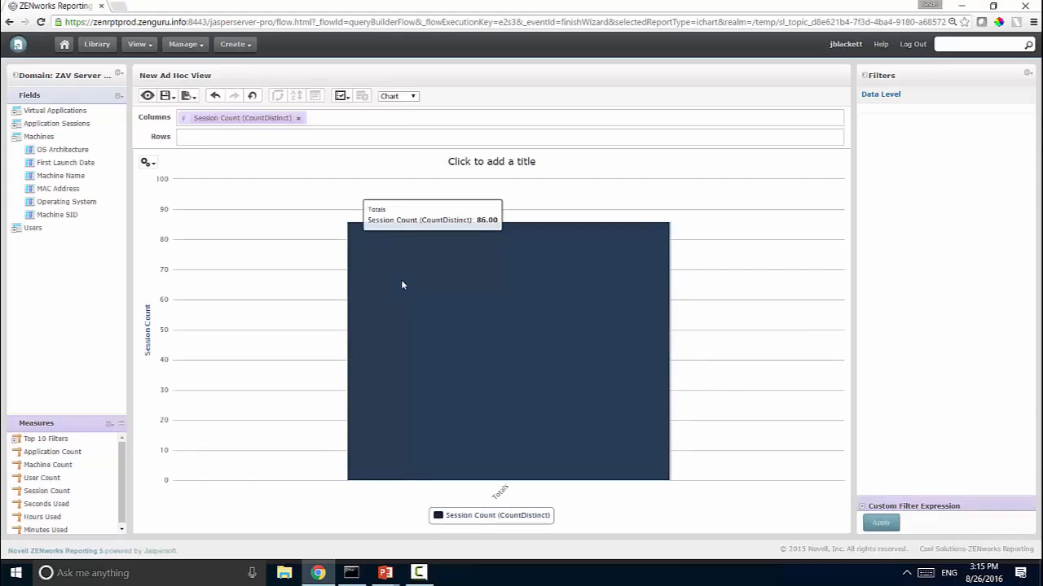
Add the Display Name field from Virtual Applications to the rows and set the rows data level to Display Name
left_click(22, 112)
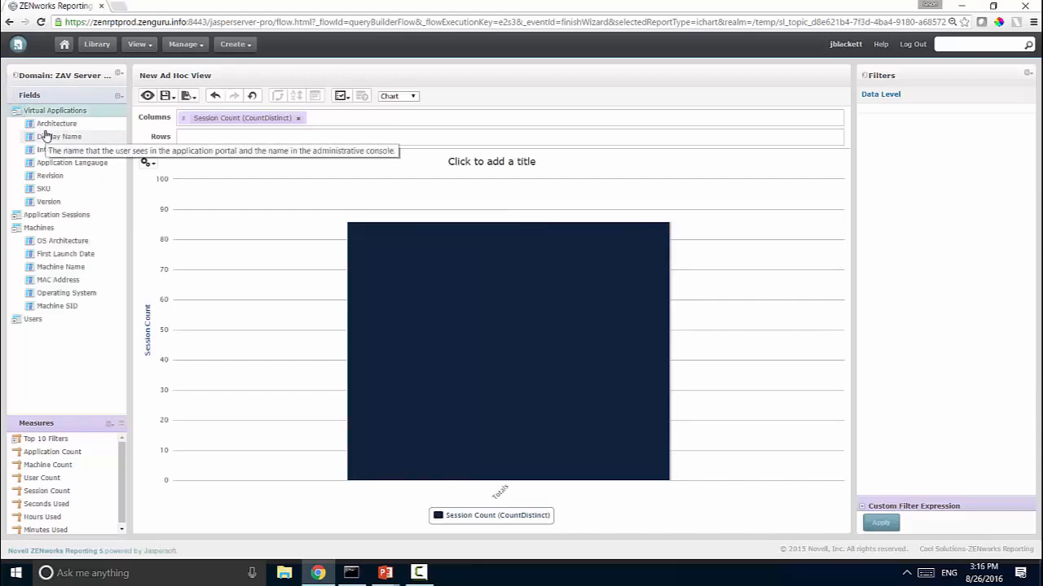
right_click(46, 136)
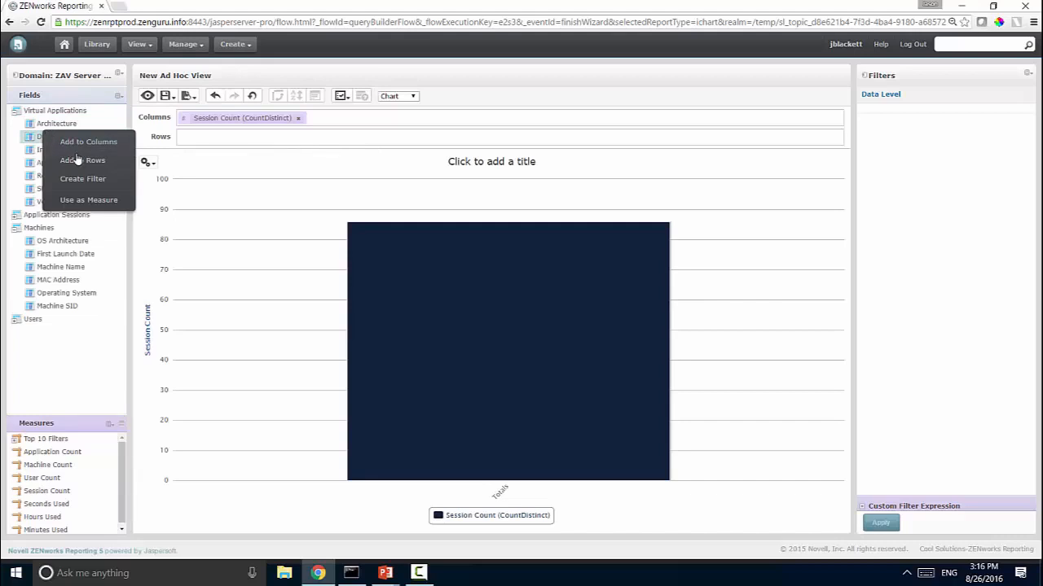
left_click(77, 159)
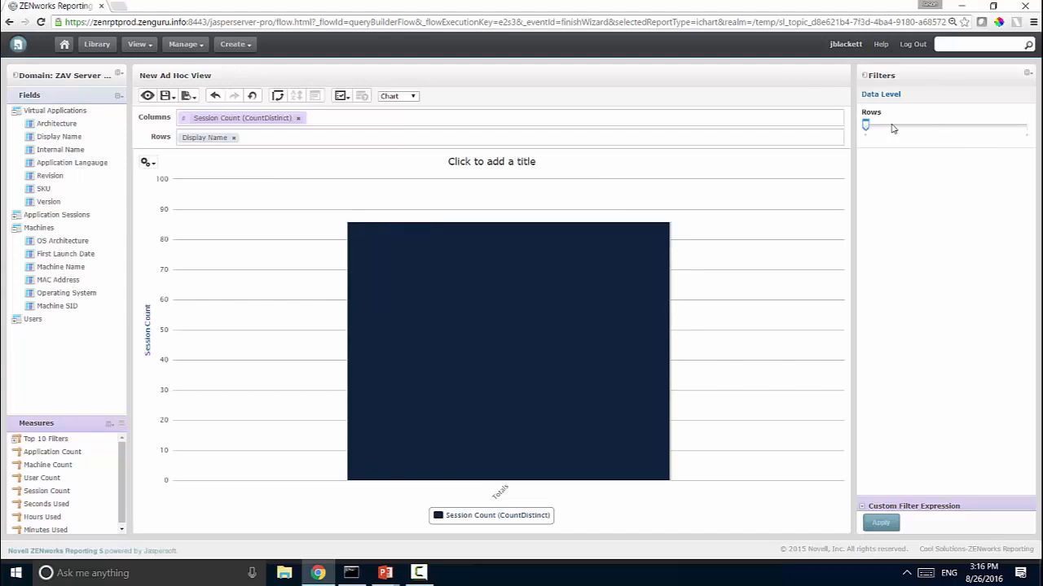
left_click(946, 126)
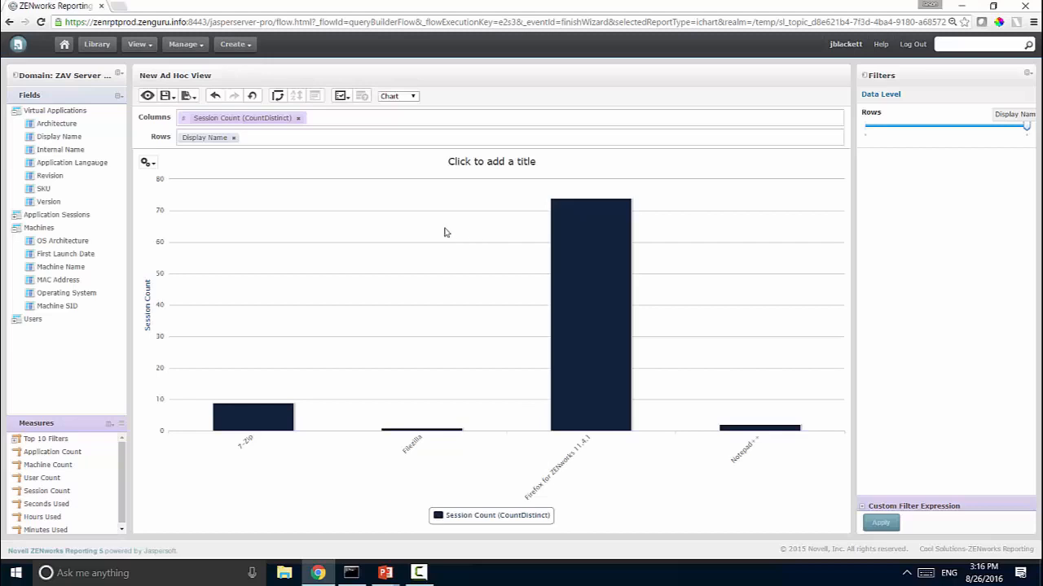
Try the bar and pie chart types on the session data and switch back to the column chart
left_click(146, 162)
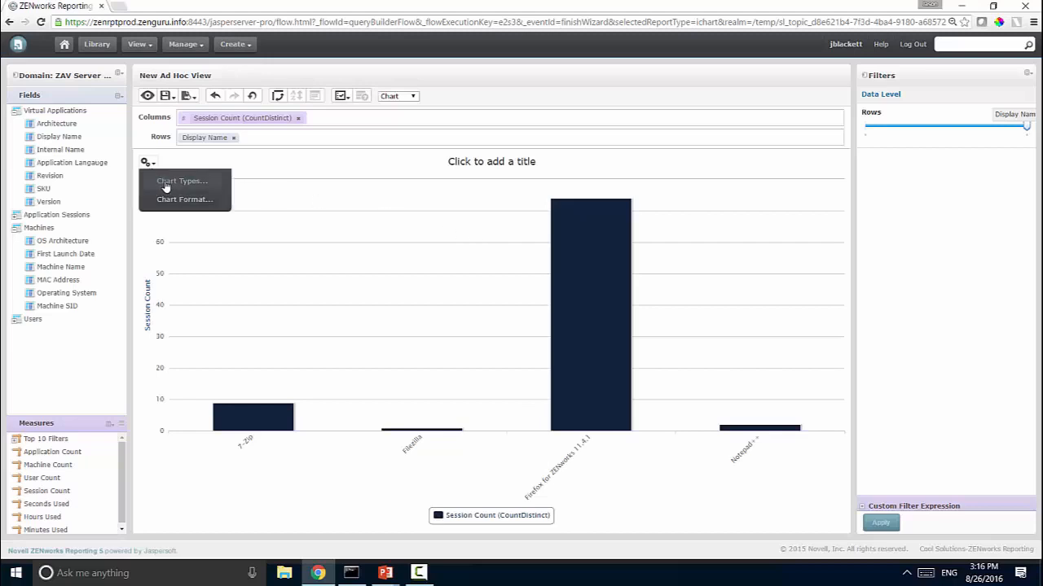
left_click(165, 186)
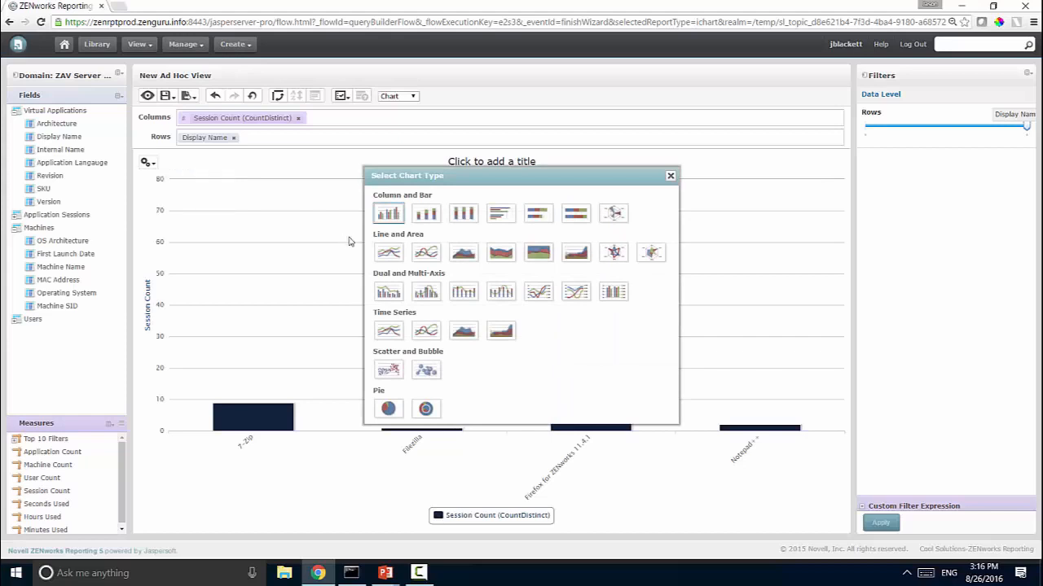
left_click(501, 215)
left_click_drag(631, 176, 899, 96)
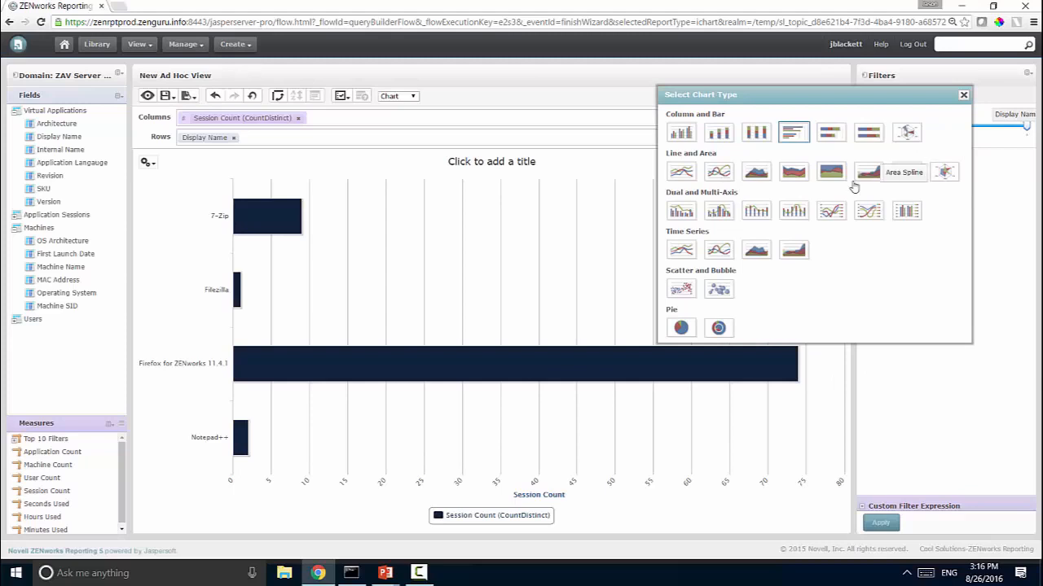
left_click(684, 333)
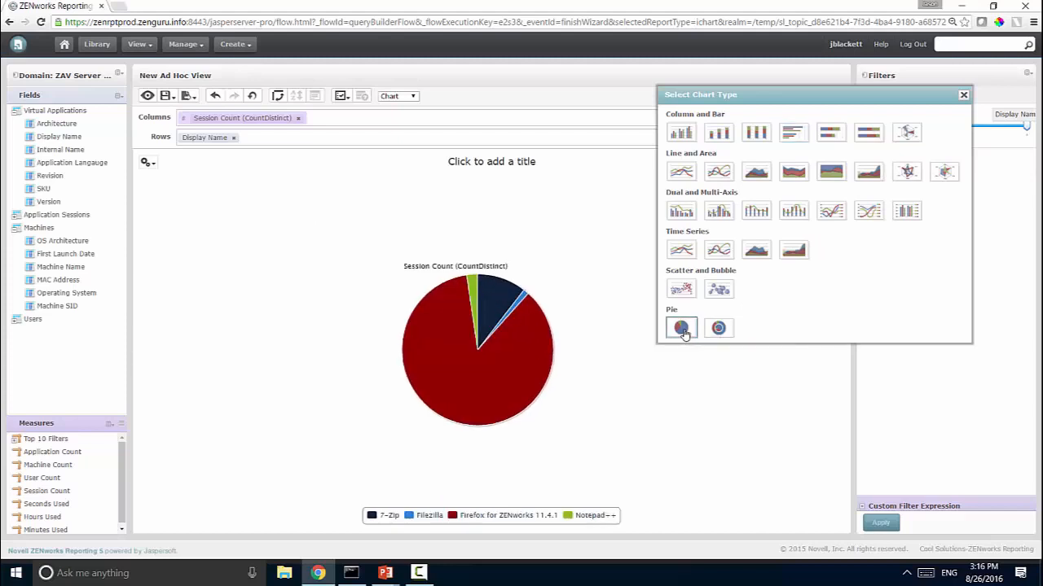
left_click(683, 133)
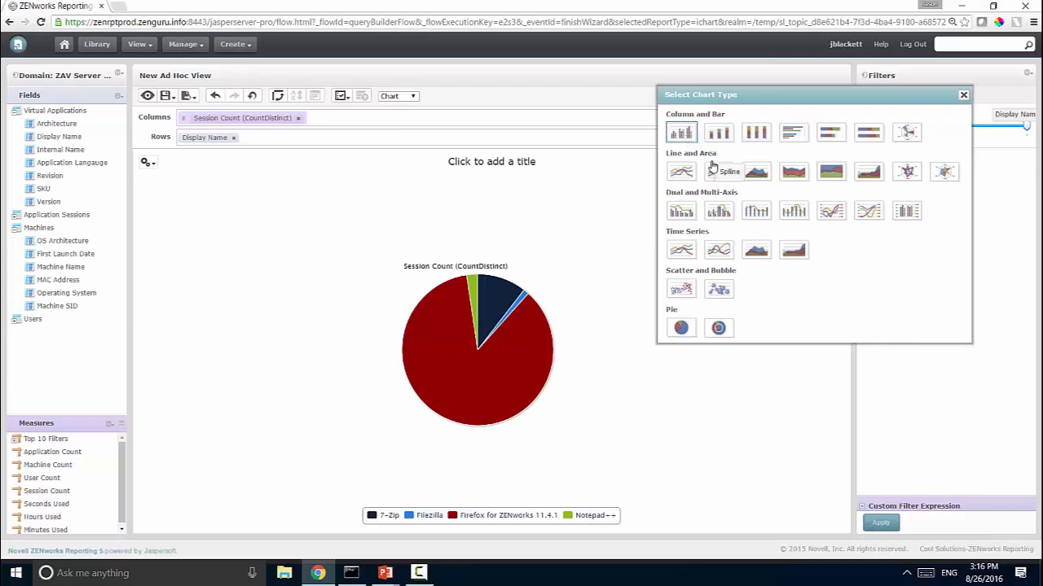
left_click(963, 94)
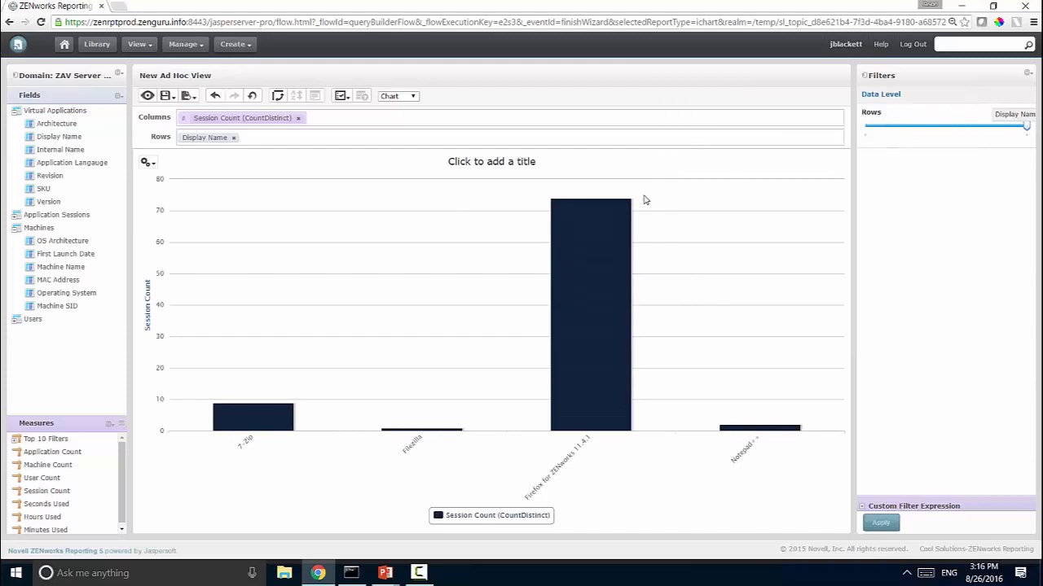
Title the chart "Application Launches per App"
left_click(475, 170)
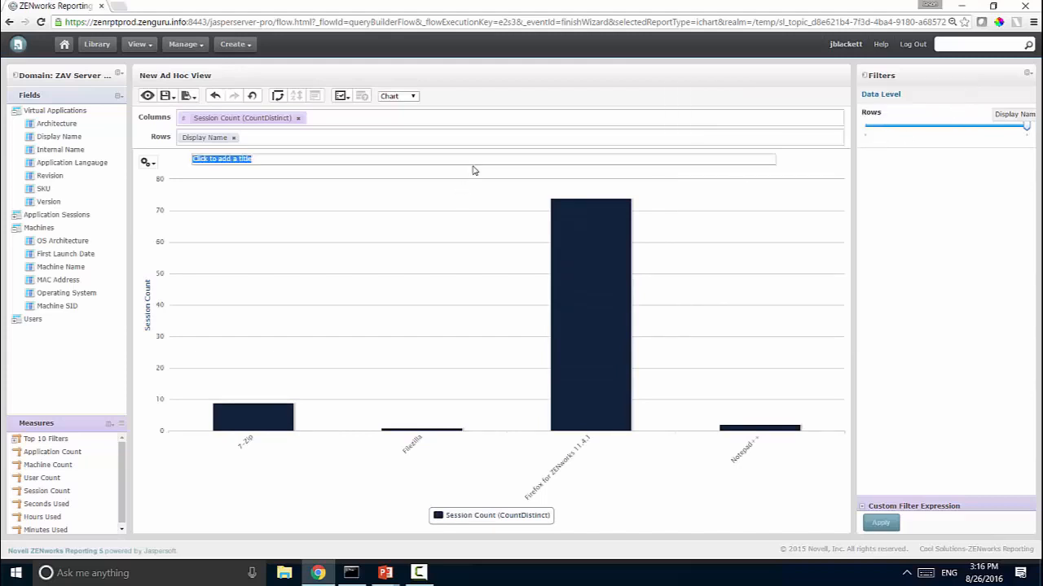
type("Application Launches p")
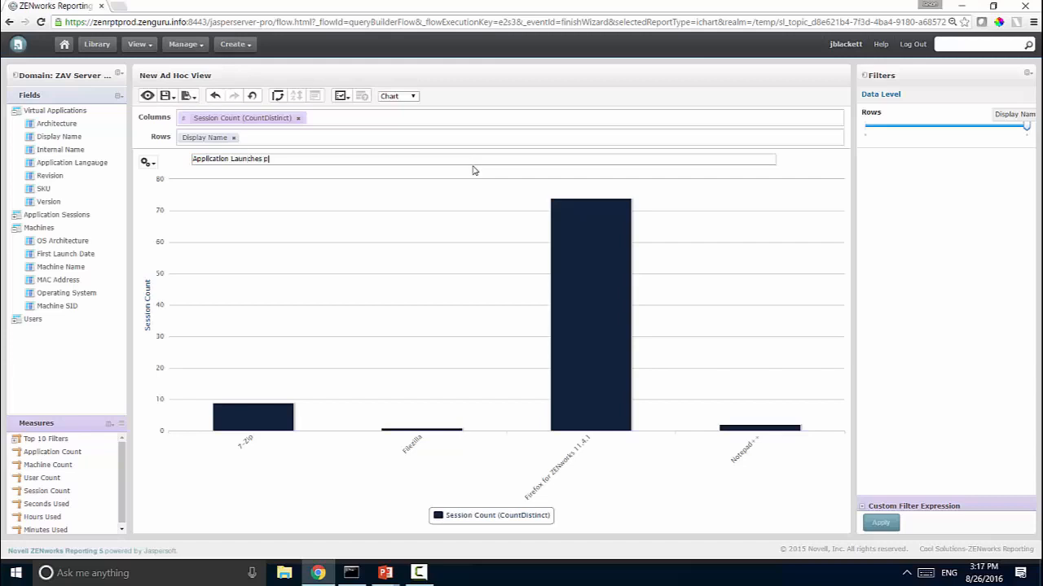
type("er App")
key("Return")
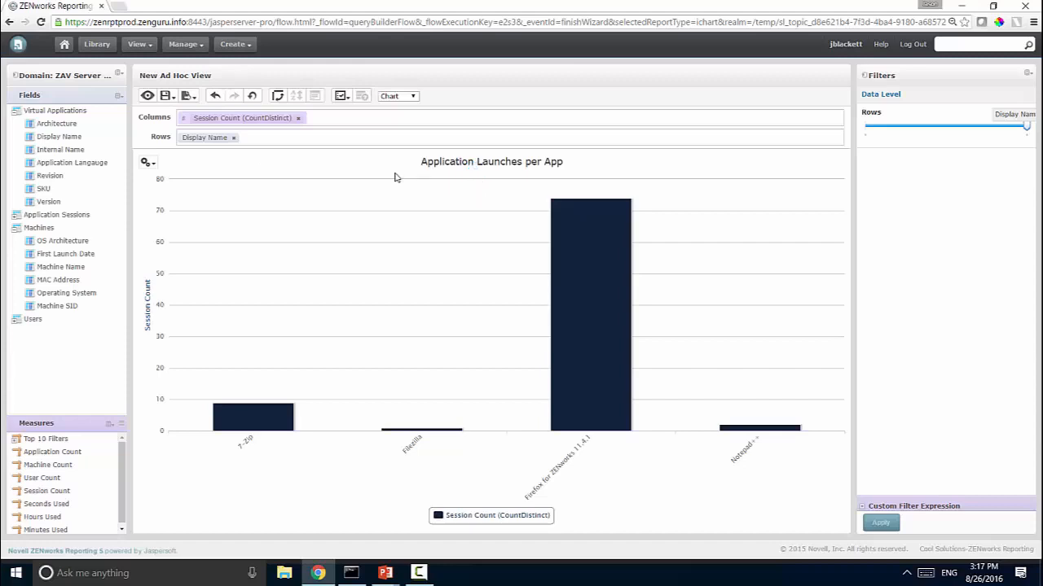
Start saving the ad hoc view with a report, choosing the organization's Reports folder for the data view
left_click(166, 96)
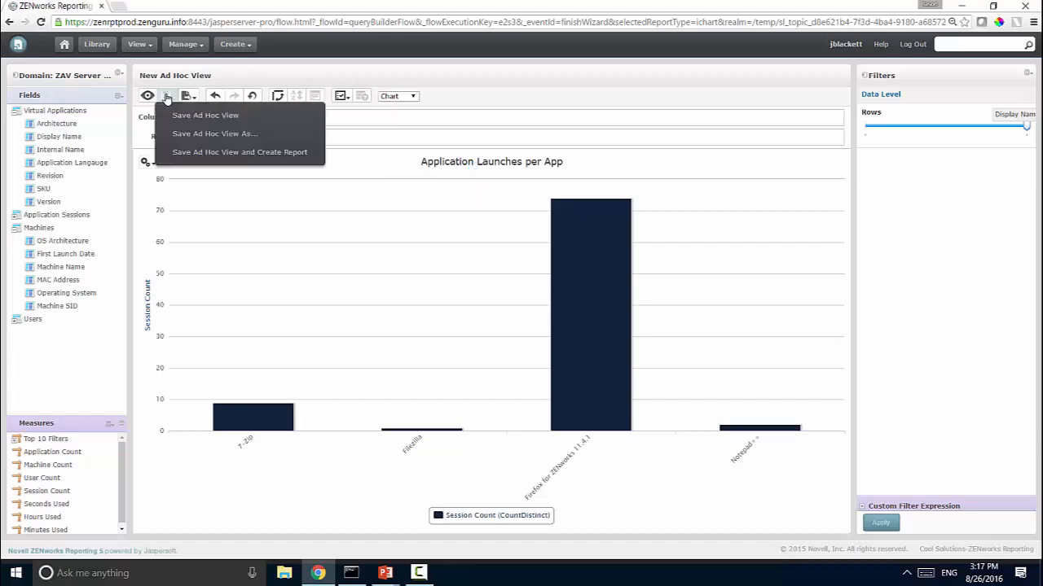
left_click(211, 153)
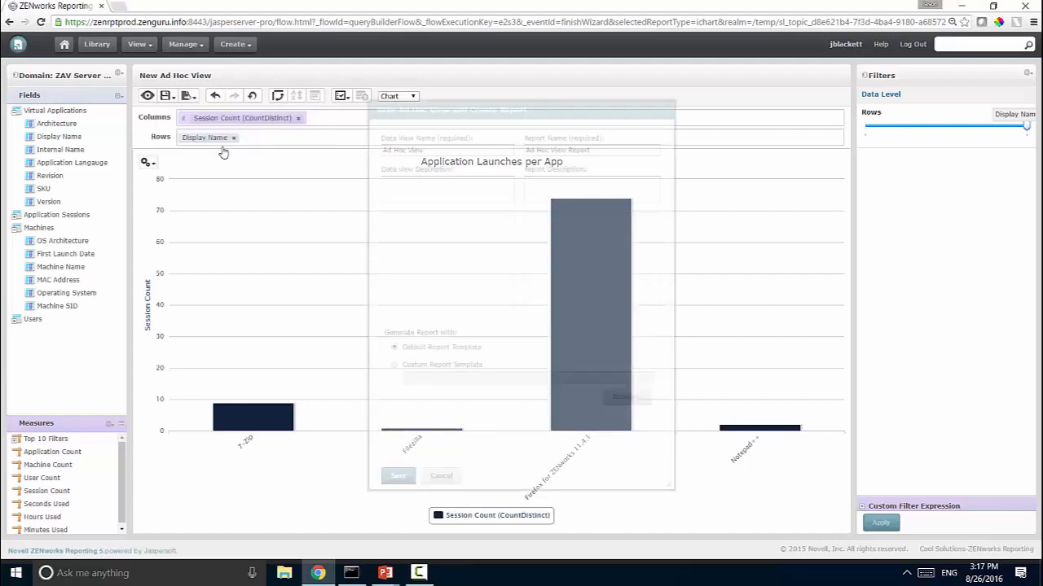
left_click(395, 225)
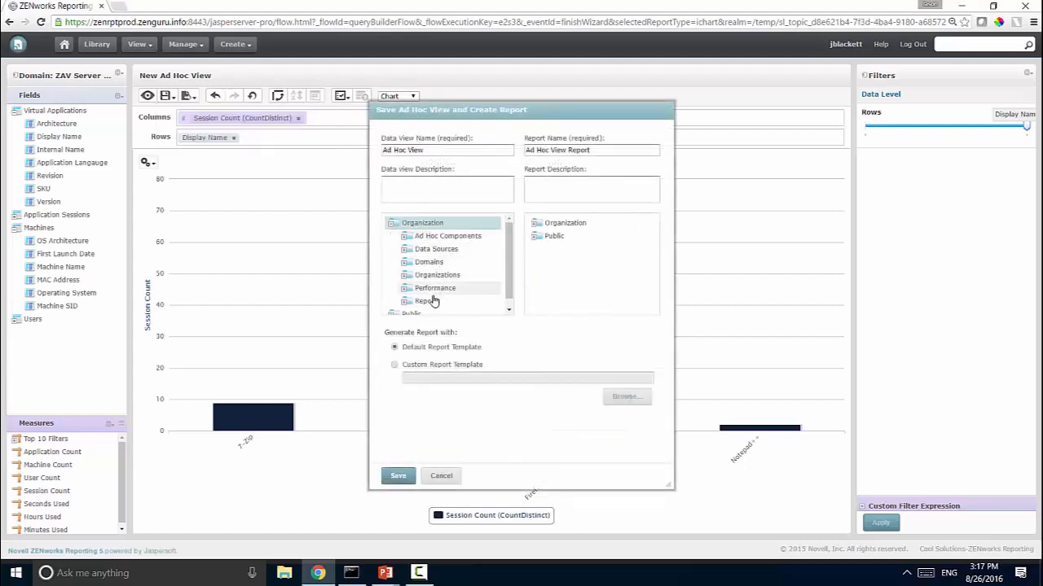
left_click(427, 301)
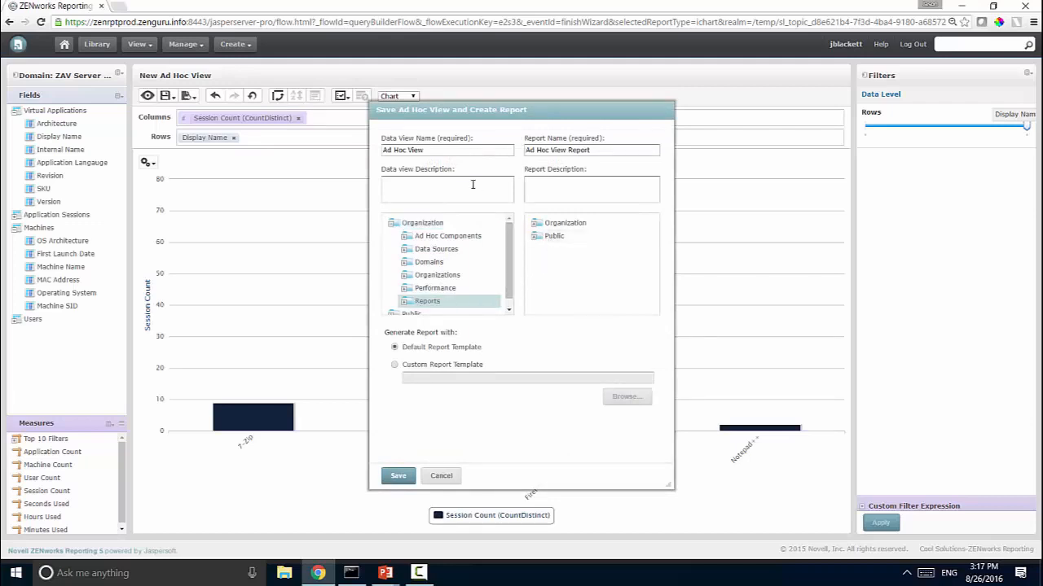
Name the data view "App Launches by App" and the report "App Launches by App Report"
left_click_drag(425, 151, 351, 144)
type("App Launchers")
left_click_drag(458, 154, 400, 149)
left_click(393, 146)
left_click_drag(477, 153, 372, 148)
key("ctrl+c")
left_click_drag(611, 152, 493, 150)
key("ctrl+v")
type("Report")
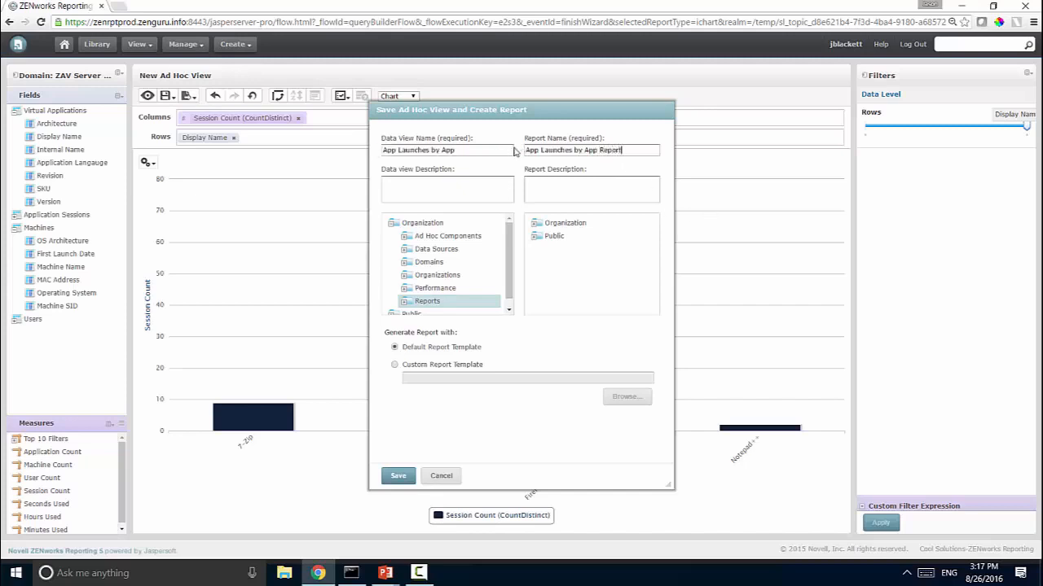
Choose the organization's Reports folder for the report and save both the view and the report
left_click(535, 225)
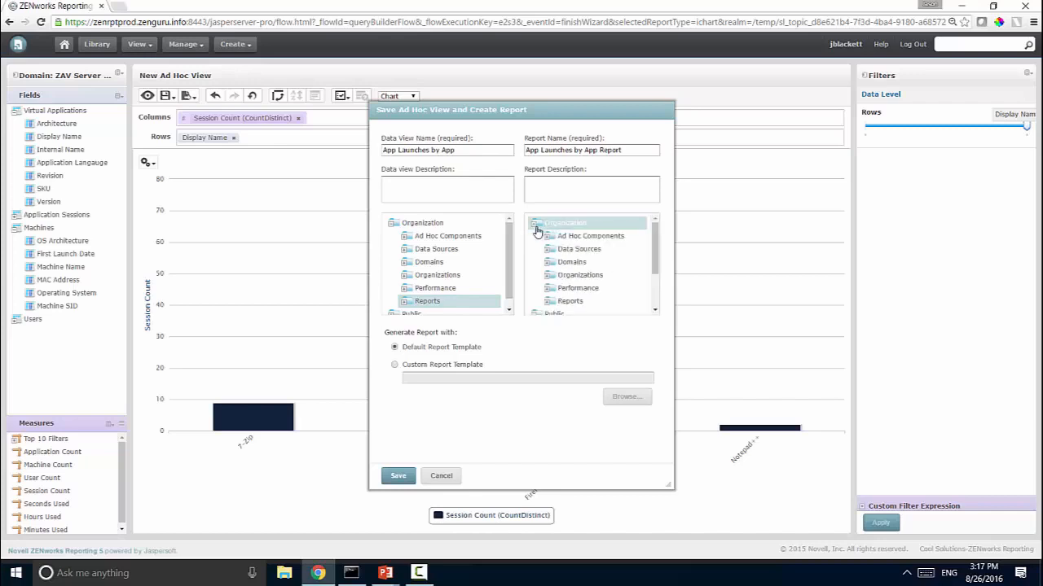
left_click(550, 302)
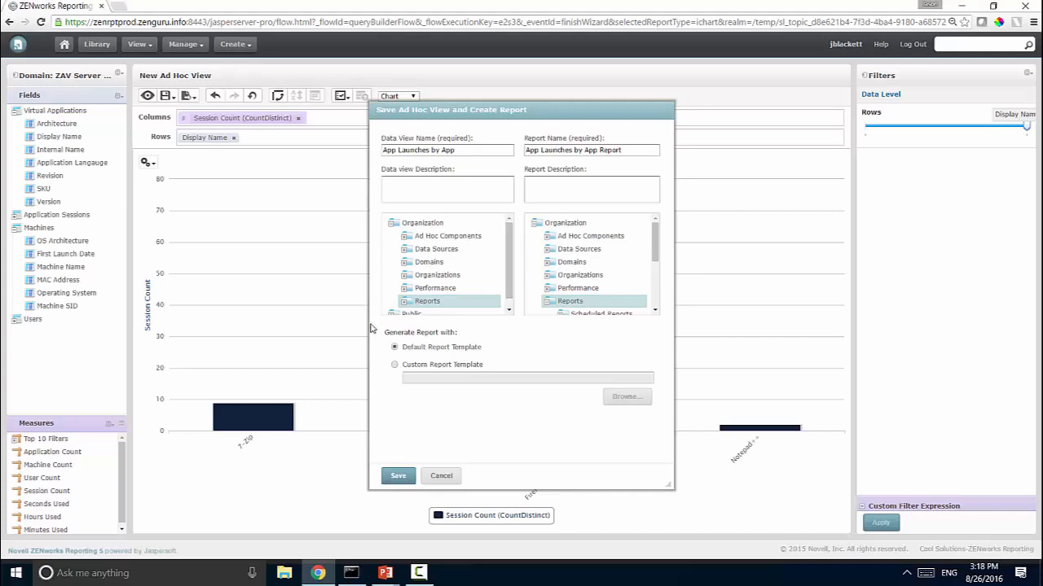
left_click(398, 477)
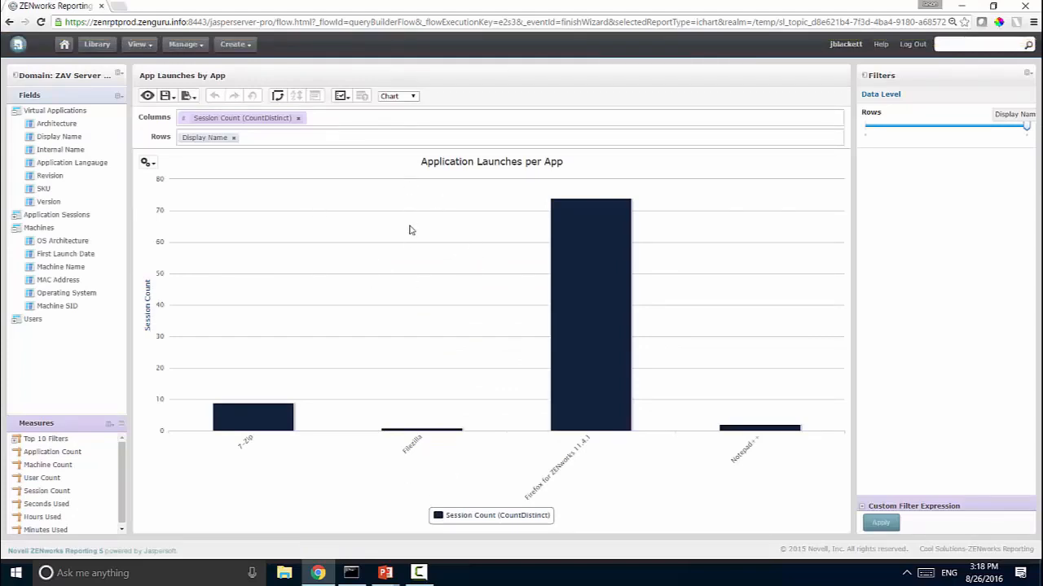
Review the format options of the application launches chart, then close them without applying changes
left_click(149, 164)
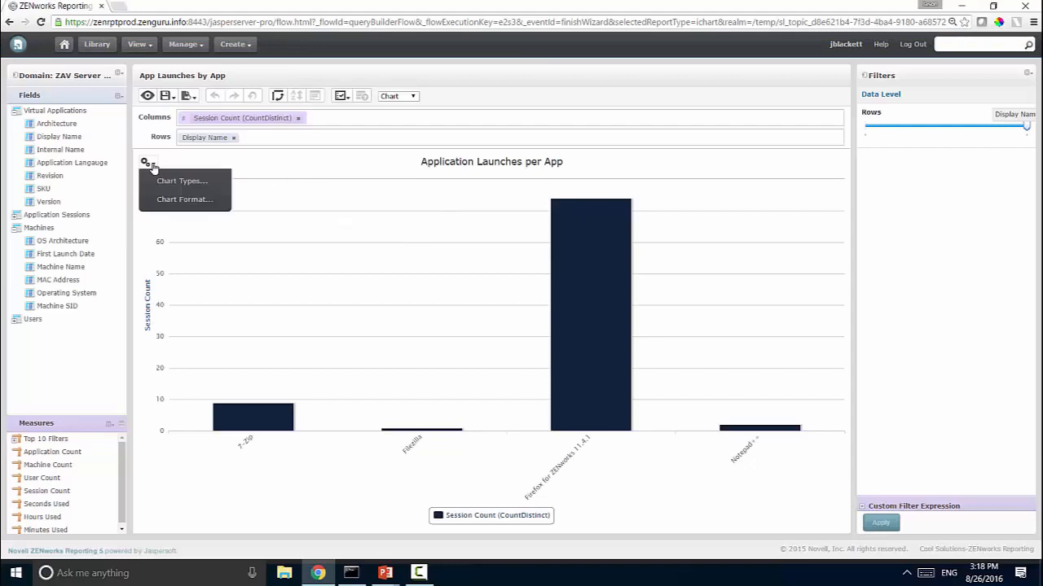
left_click(182, 200)
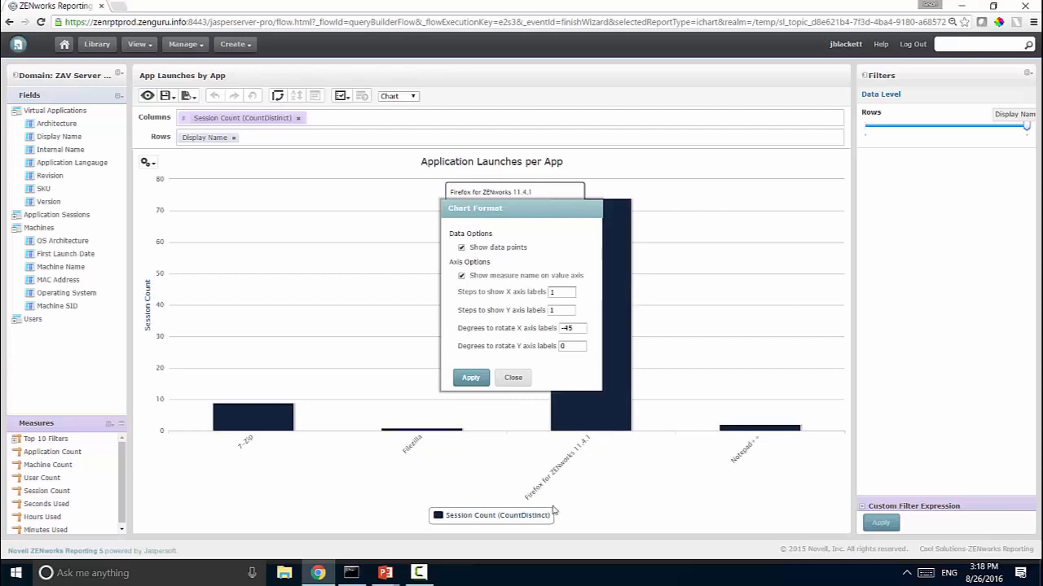
left_click(514, 379)
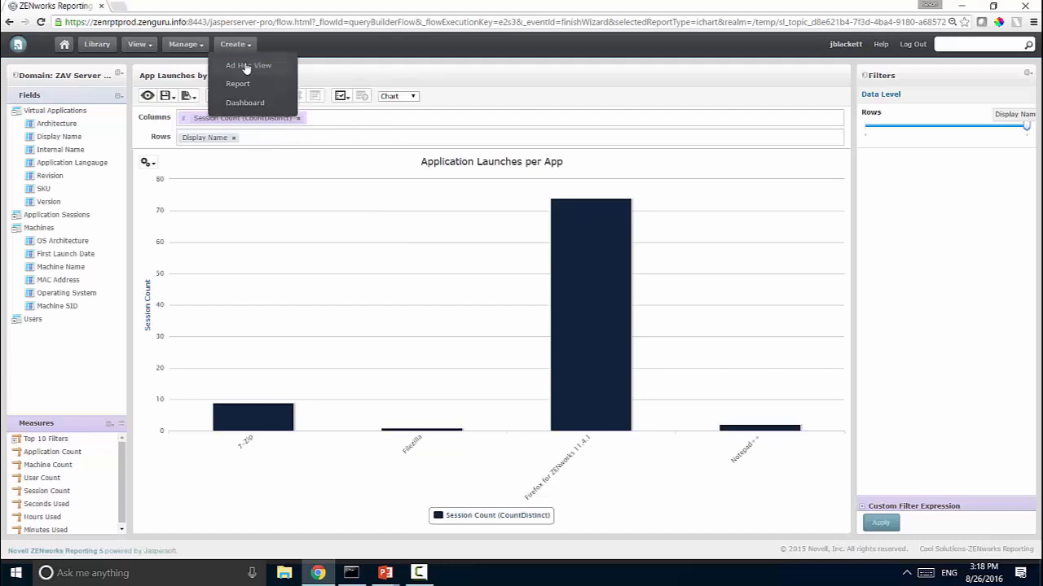
Start a new ad hoc view using the Micro Focus Service Desk Domain as its data source
left_click(249, 66)
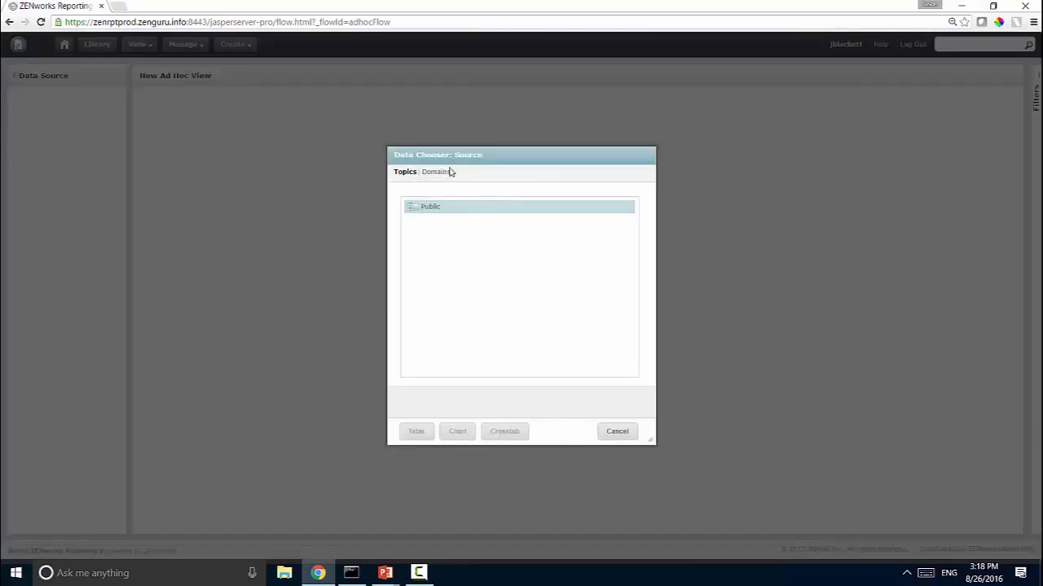
left_click(444, 172)
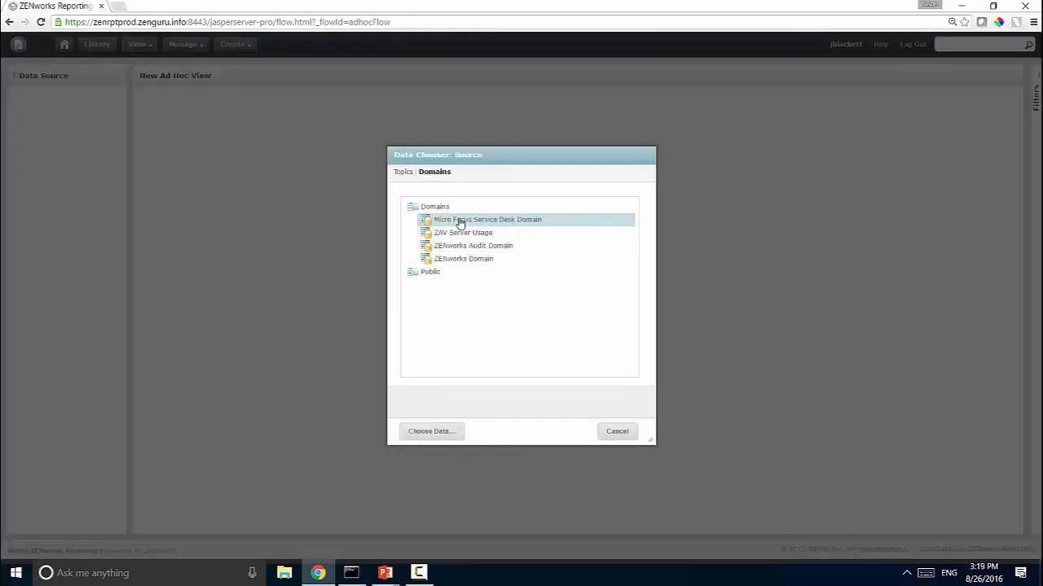
left_click(451, 437)
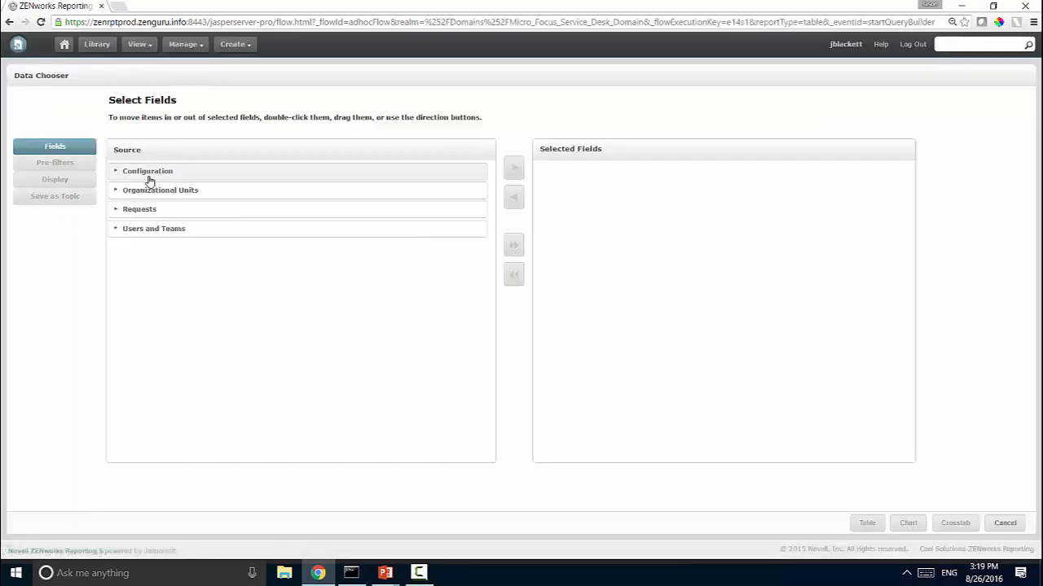
Select the Configuration and Requests field sets for the view and open it as a chart
left_click(151, 175)
left_click(159, 213, "ctrl")
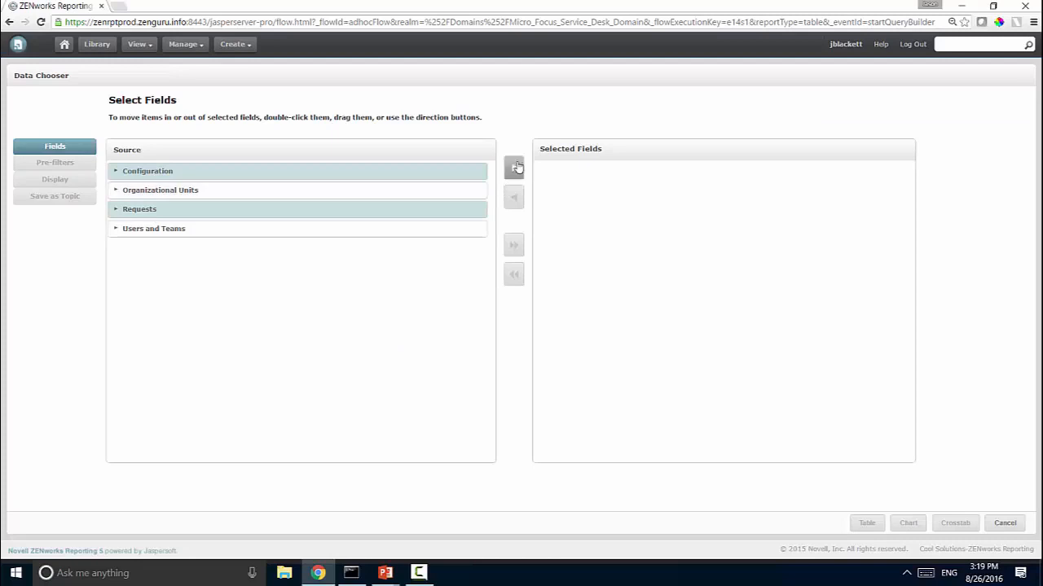
left_click(514, 167)
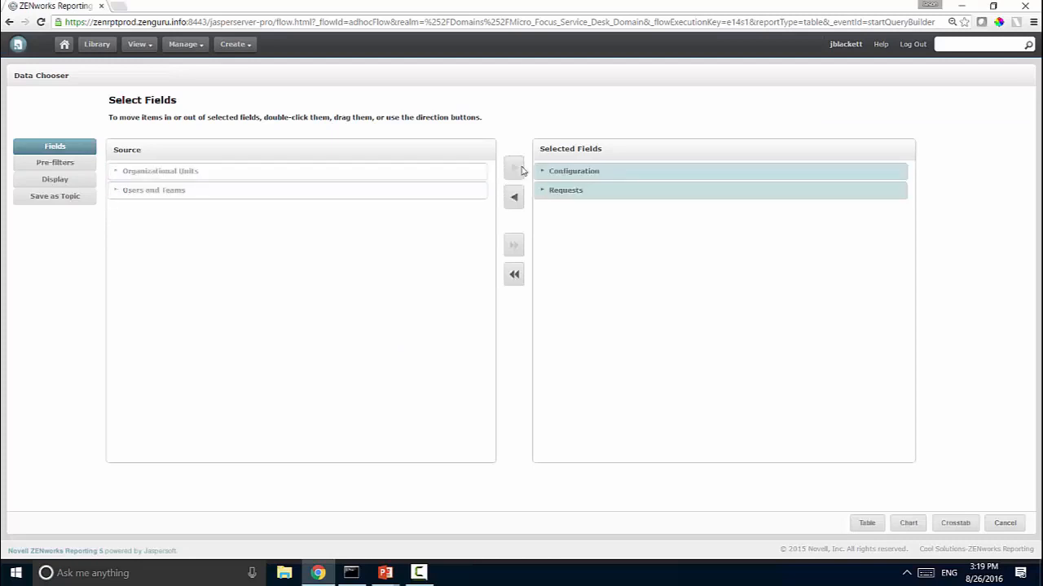
left_click(906, 526)
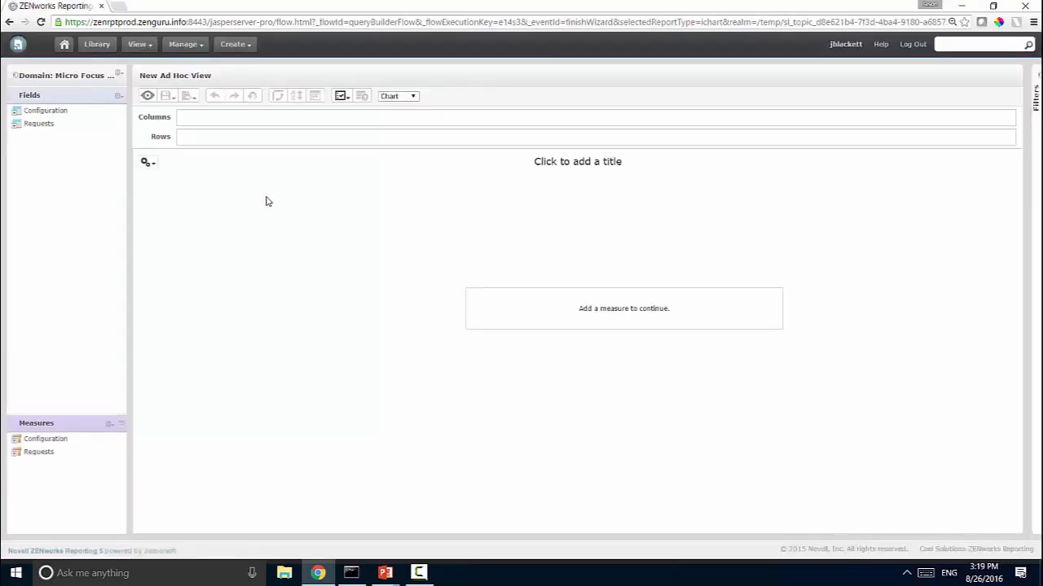
Add the Date Reported field from Request Dates and Timers under Requests to the chart's columns
left_click(16, 126)
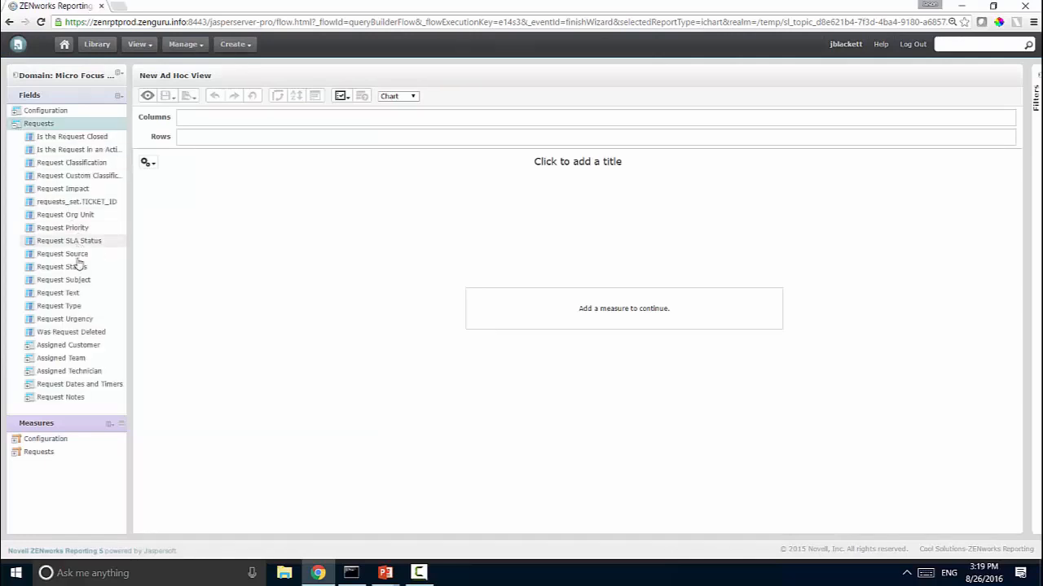
left_click(29, 384)
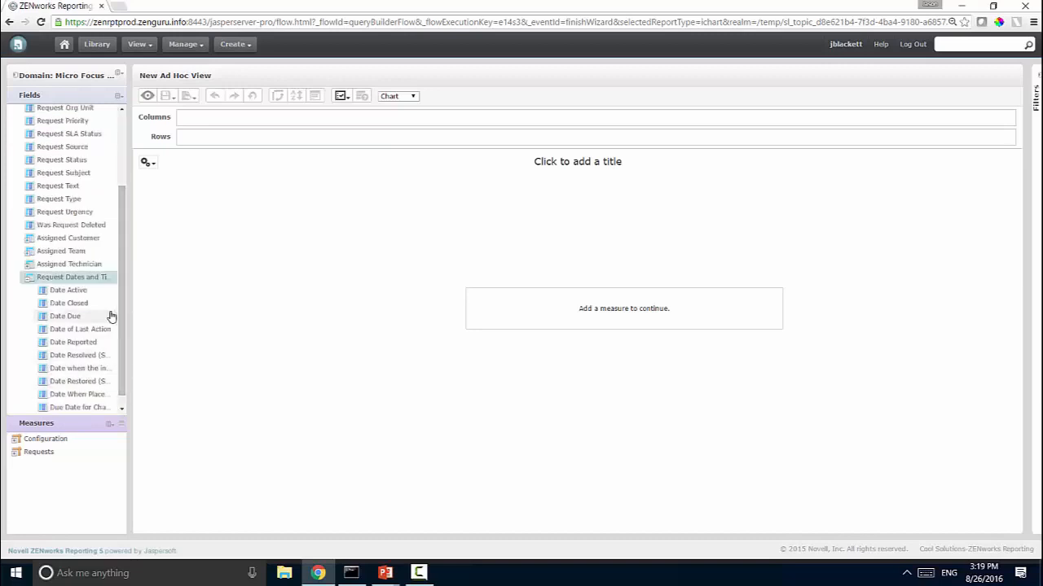
right_click(97, 343)
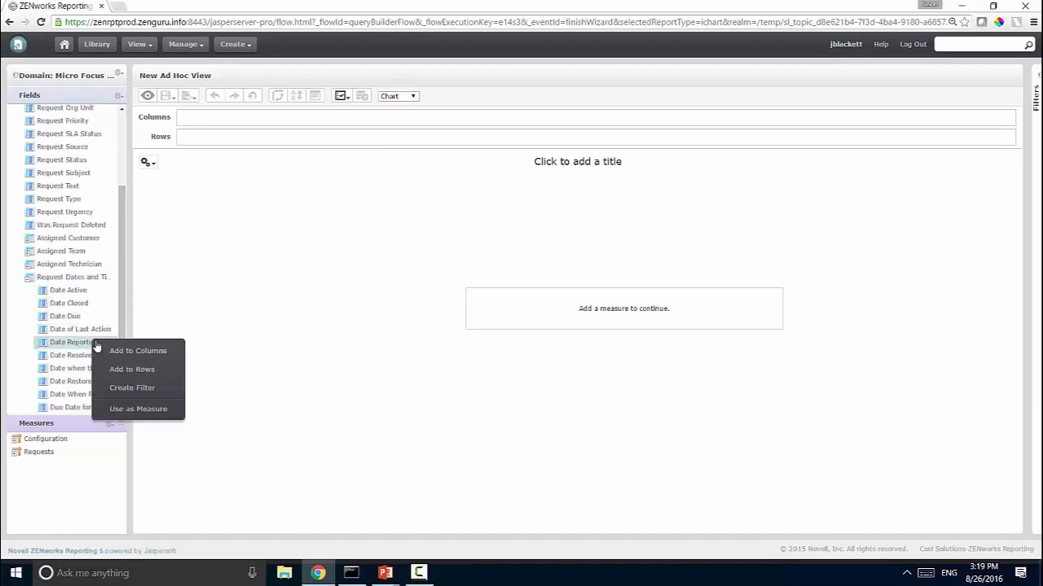
left_click(130, 352)
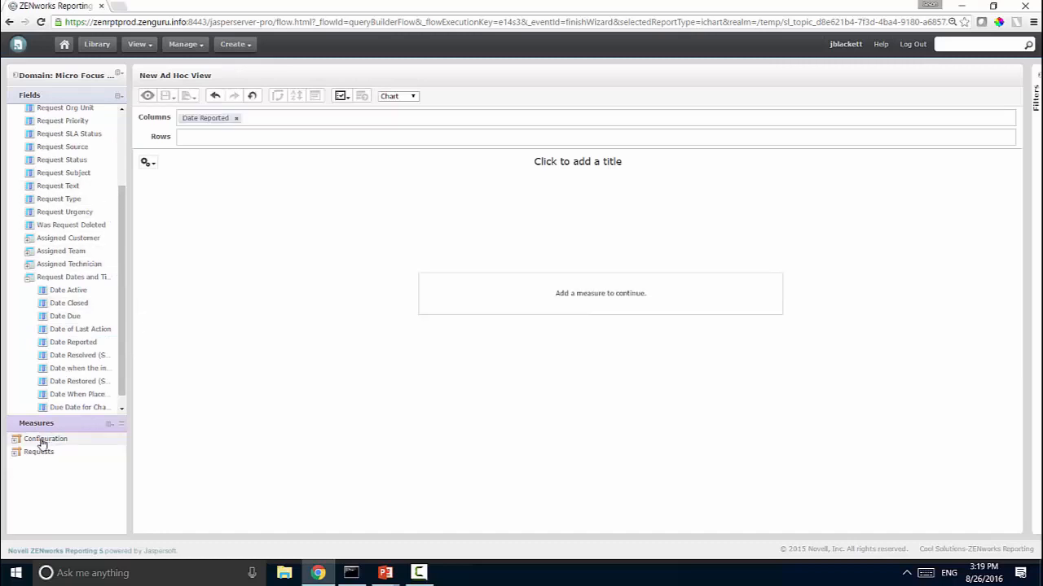
Add the Number of Requests measure to the rows and set the column data level to Date Reported
left_click(17, 454)
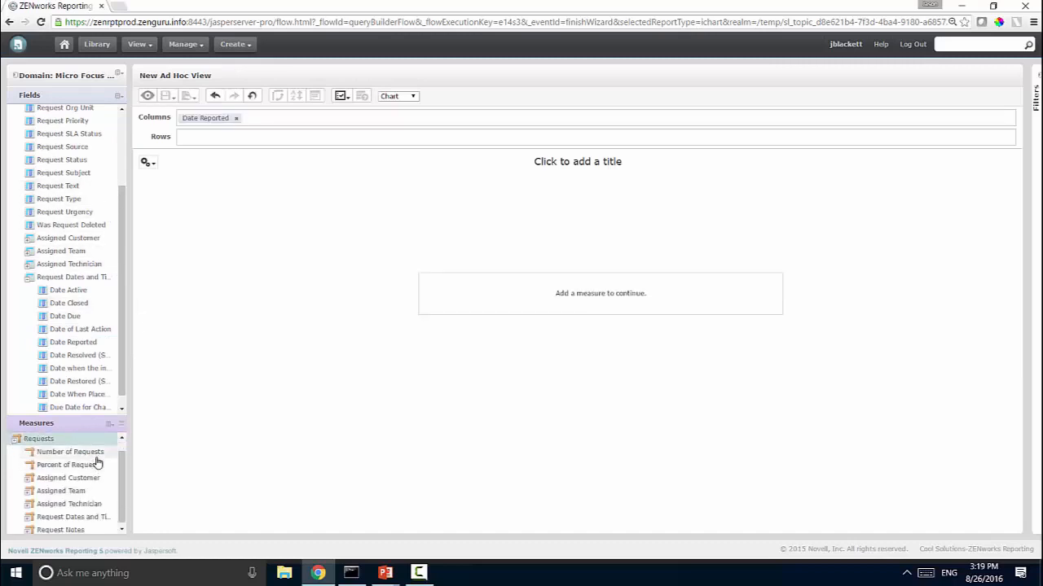
right_click(96, 460)
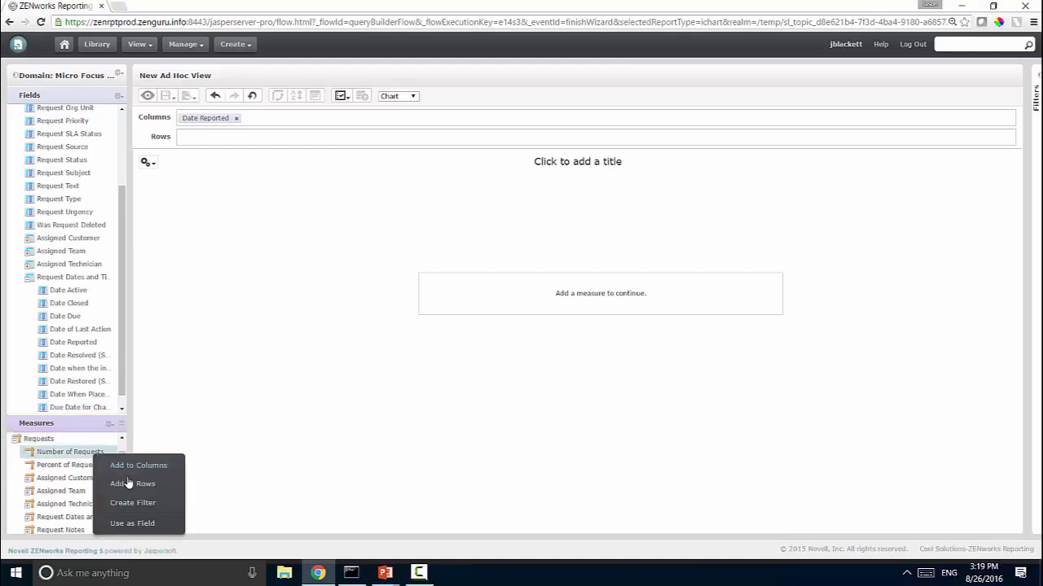
left_click(128, 487)
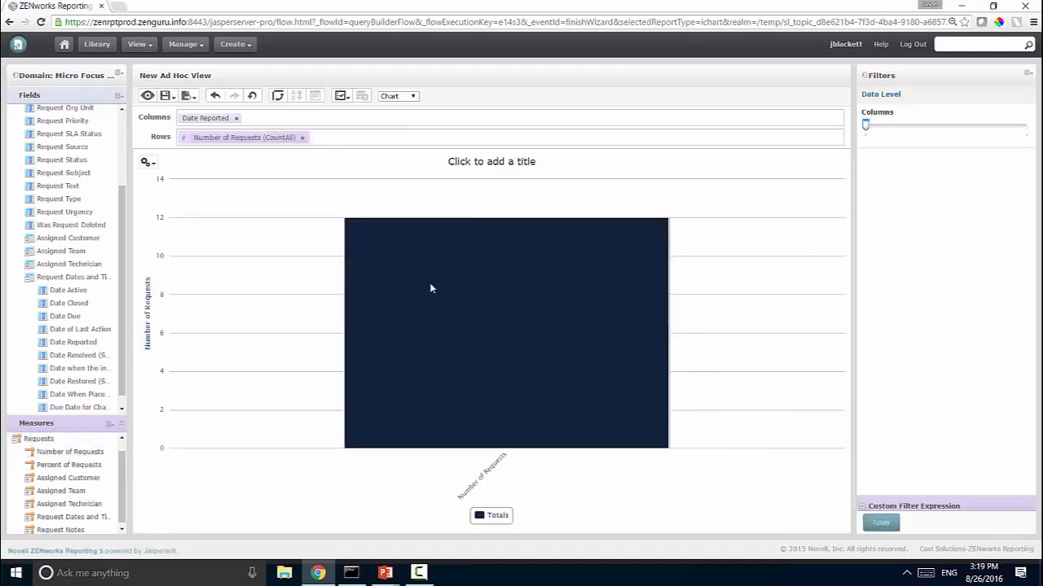
left_click(1011, 129)
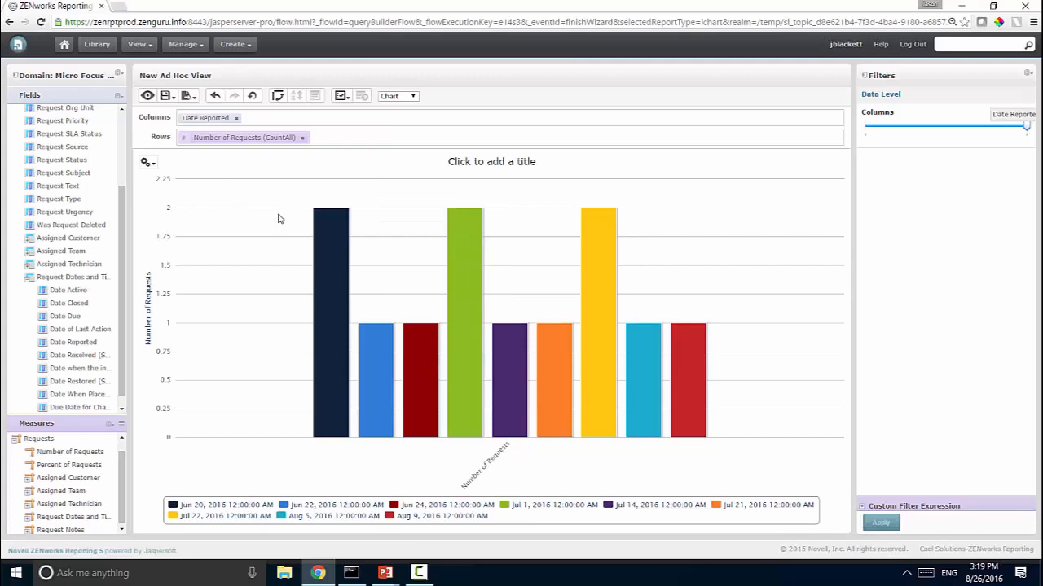
Change the requests chart to the first line chart type under Line and Area
left_click(146, 162)
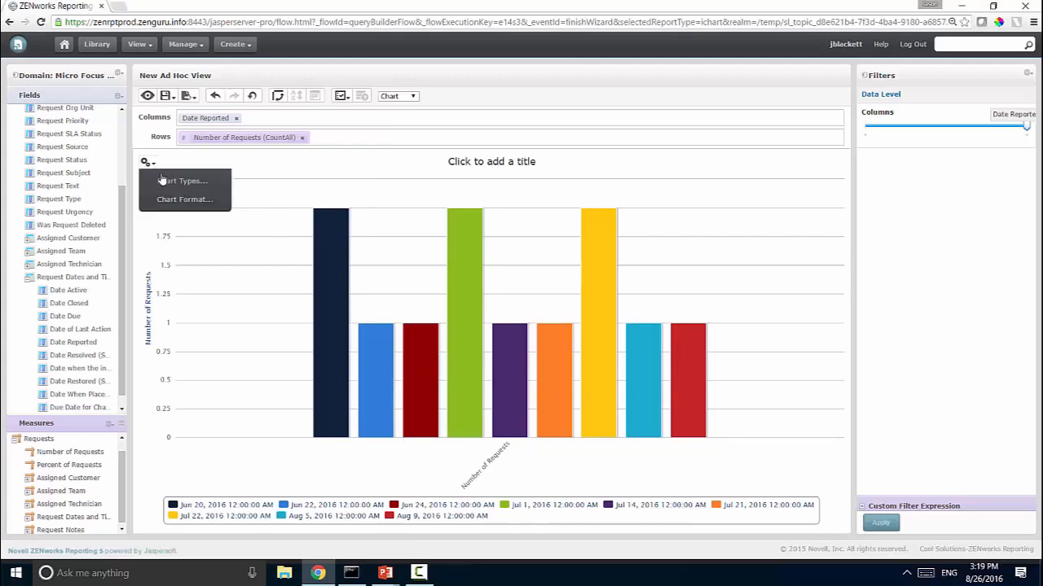
left_click(163, 182)
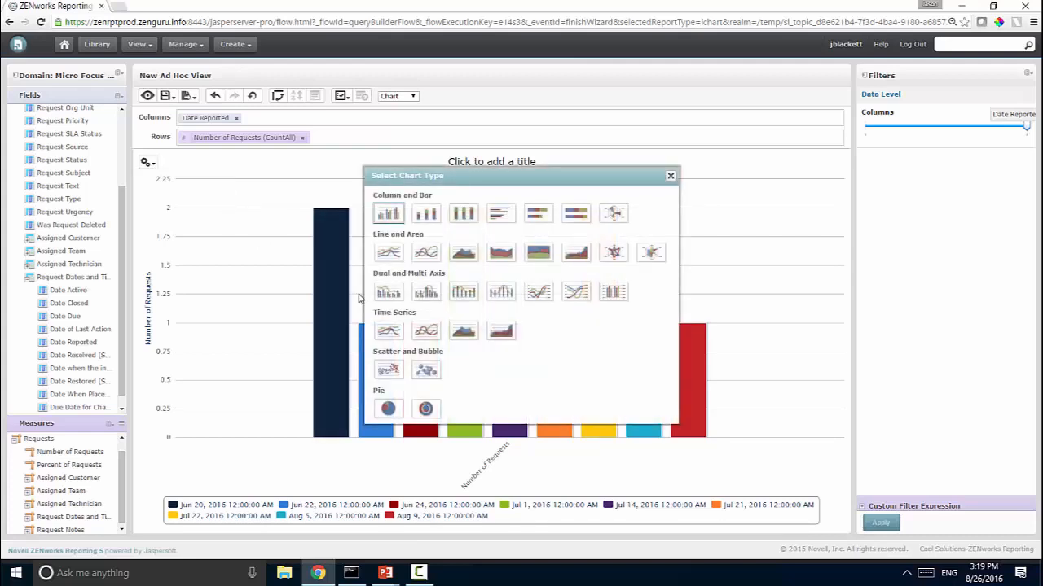
left_click(395, 257)
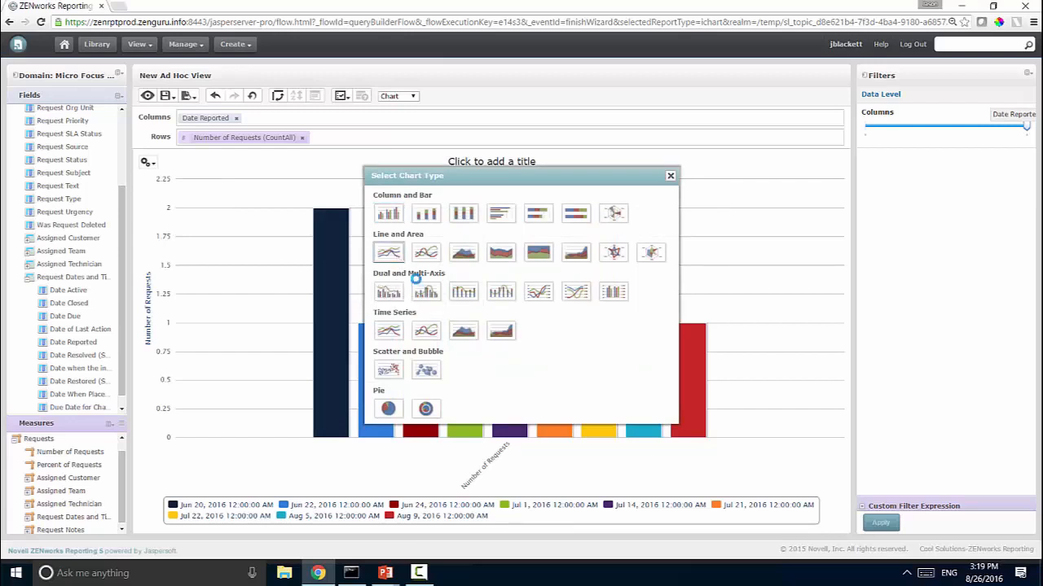
left_click(669, 176)
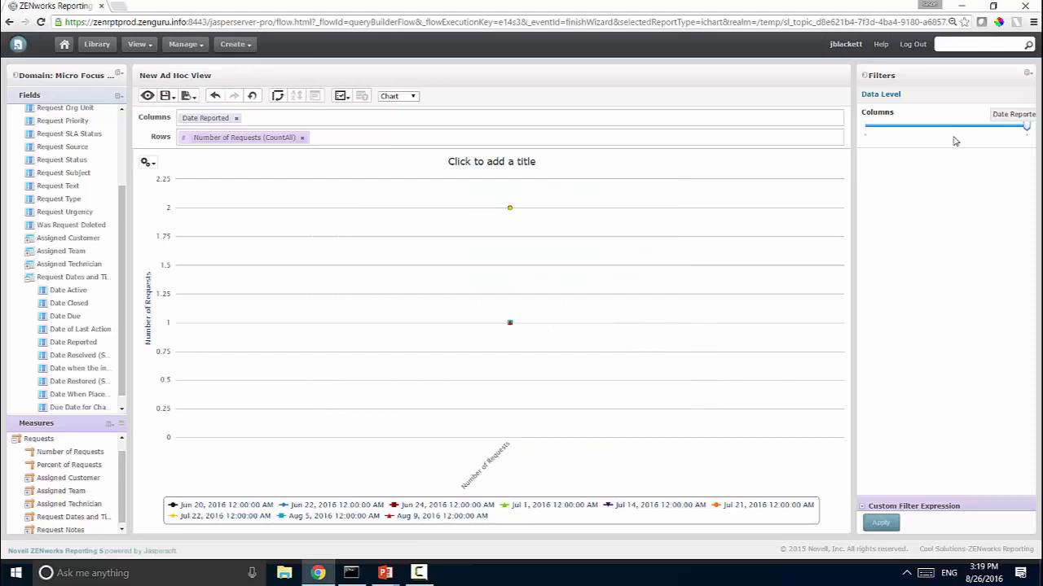
Swap the chart's row and column groups and inspect the request counts at individual data points
left_click(279, 96)
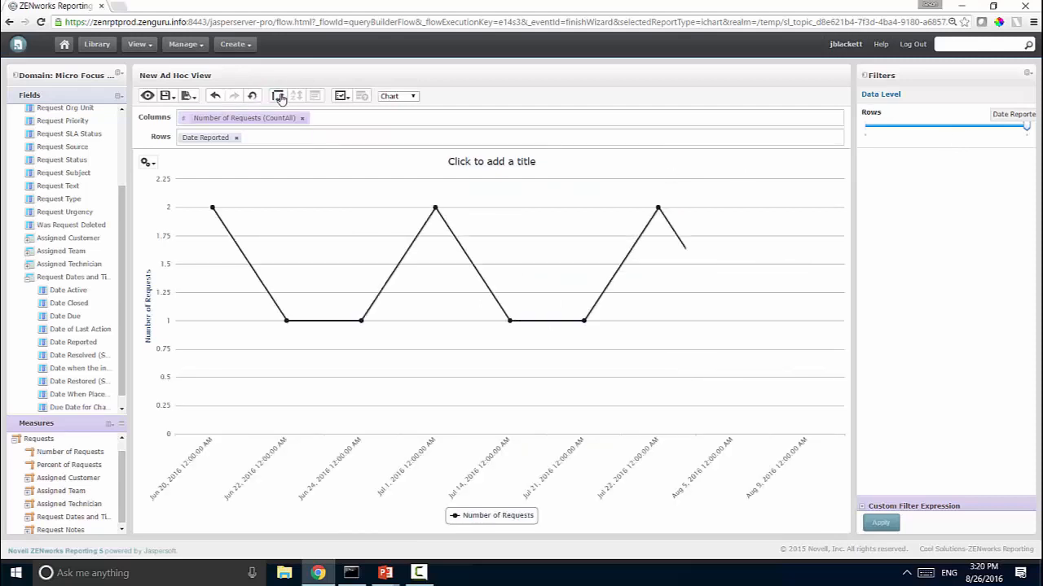
mouse_move(240, 280)
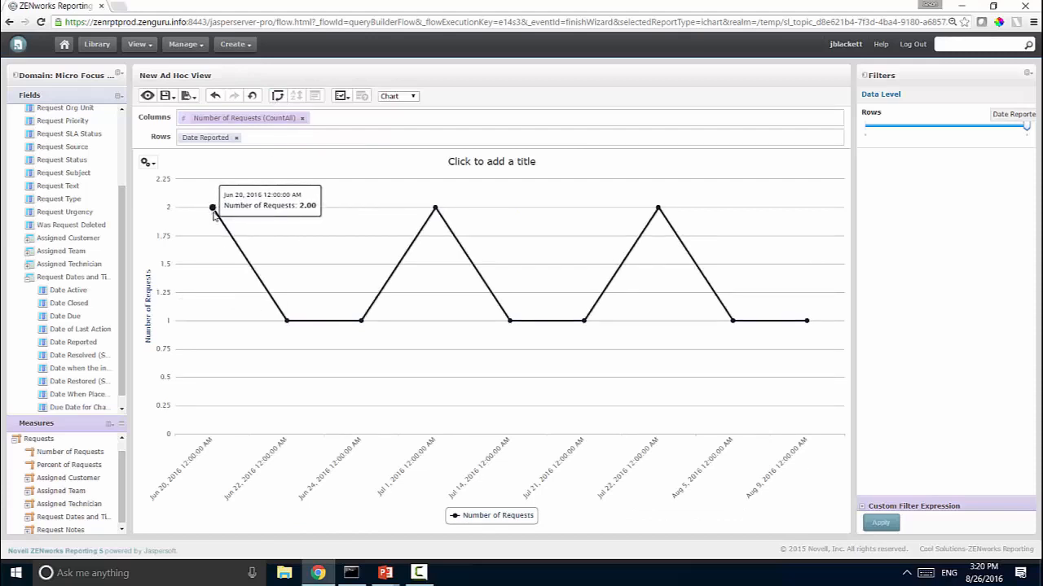
mouse_move(359, 327)
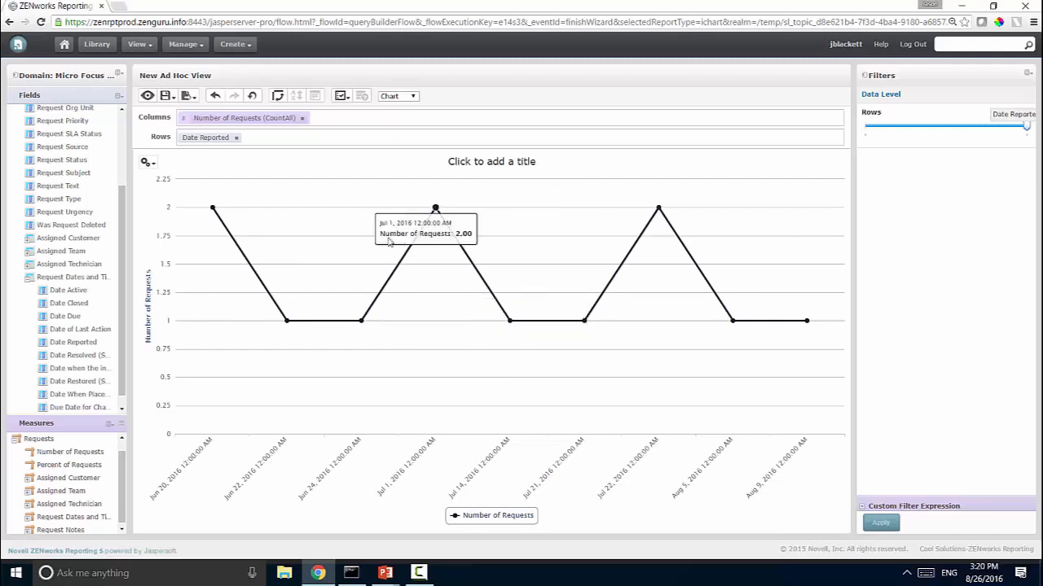
Change the grouping of the Date Reported row field to Month
left_click(204, 140)
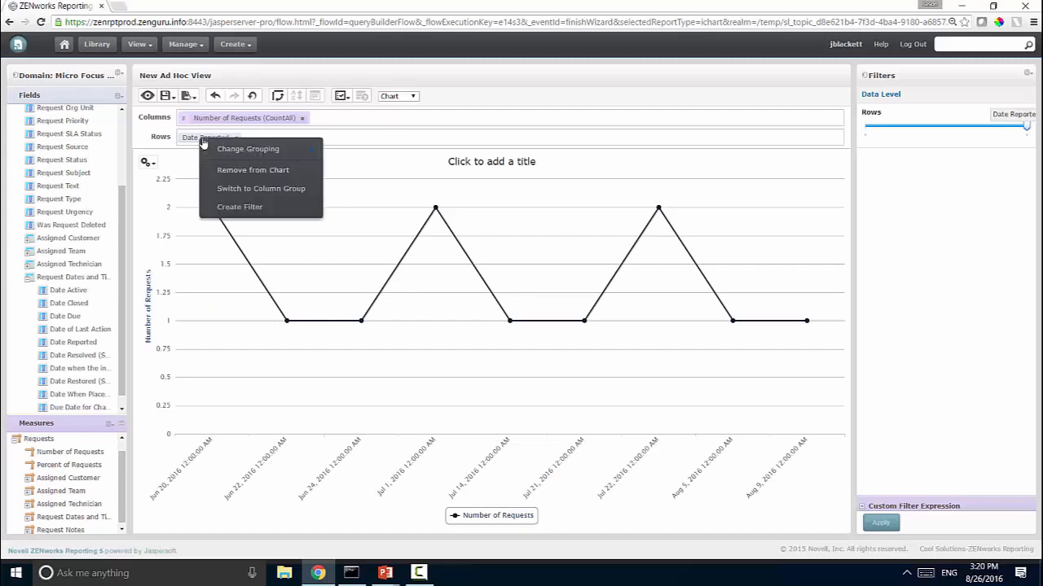
mouse_move(216, 148)
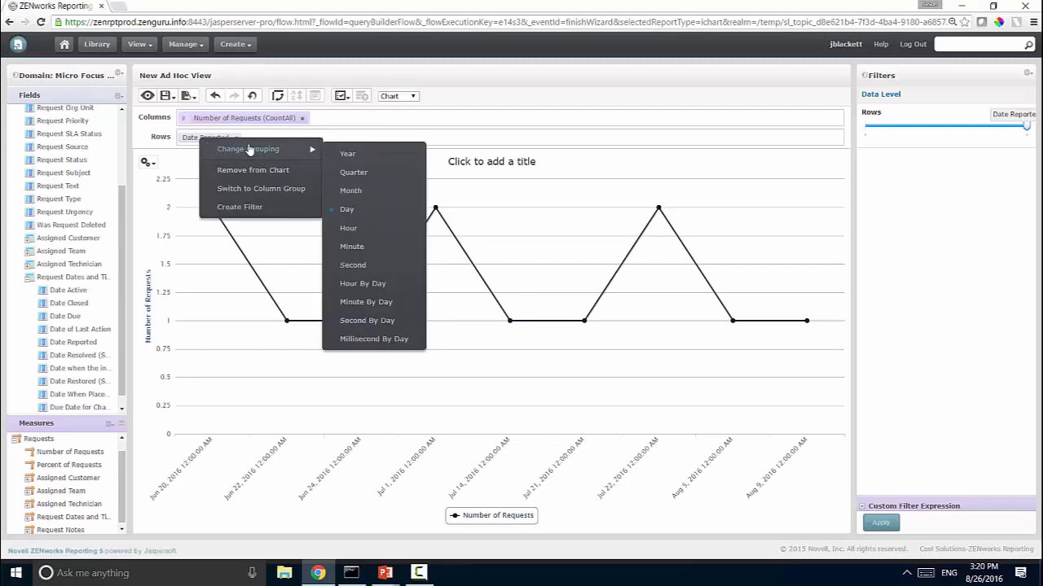
left_click(300, 156)
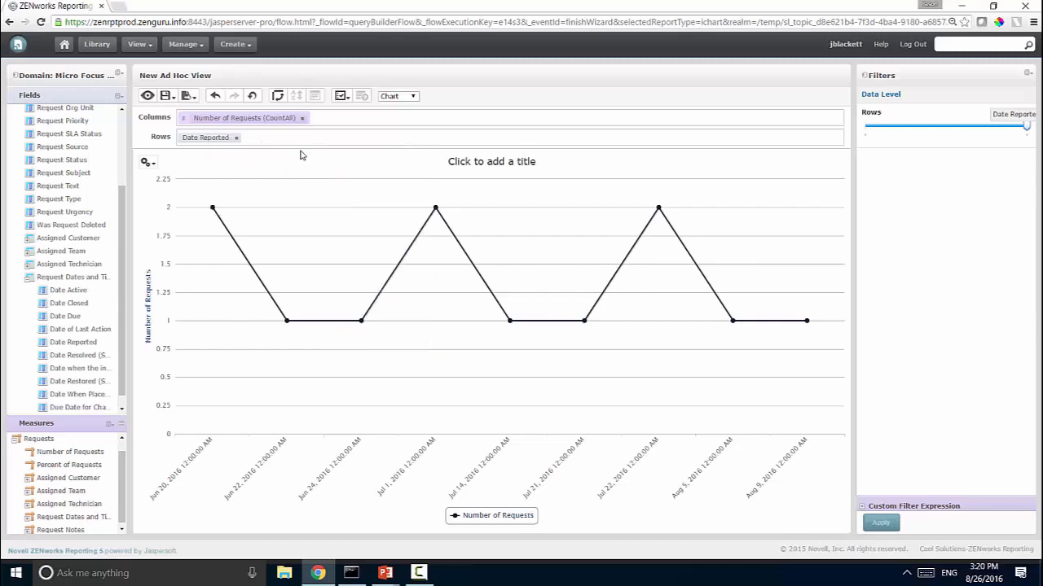
left_click(210, 140)
mouse_move(269, 151)
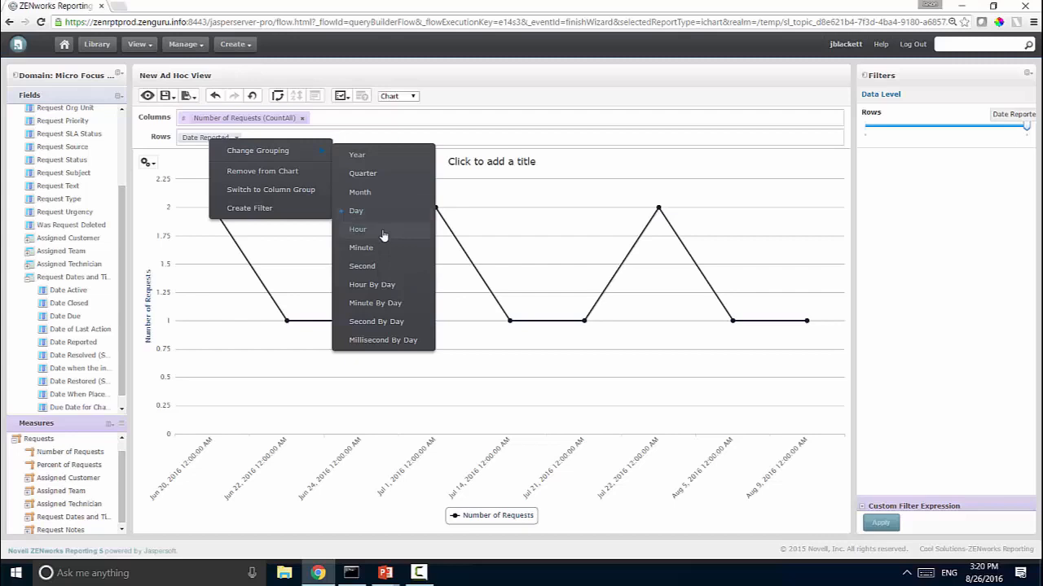
left_click(387, 194)
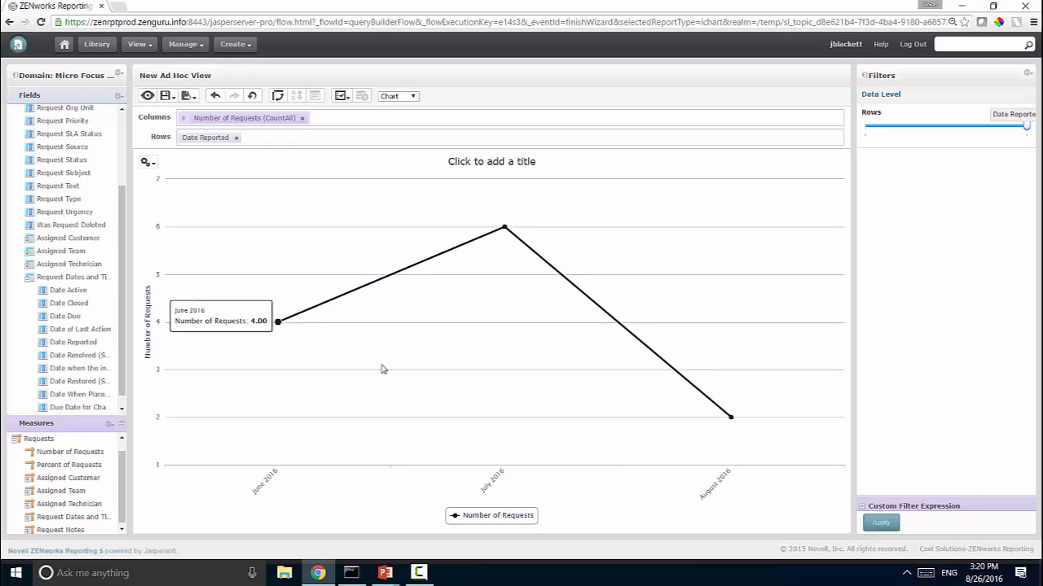
Return the grouping of the Date Reported row field to Day
left_click(269, 118)
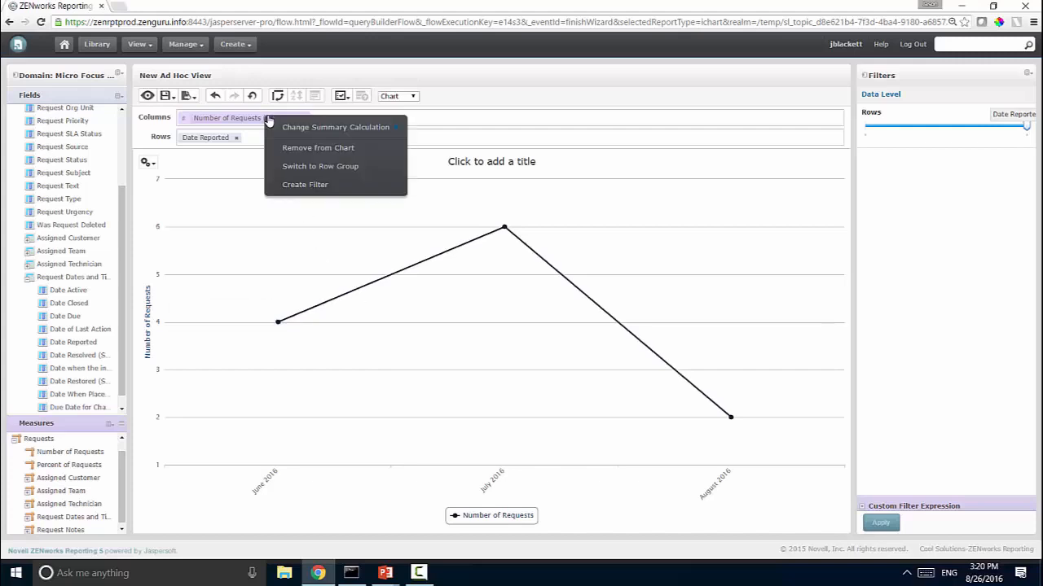
mouse_move(281, 126)
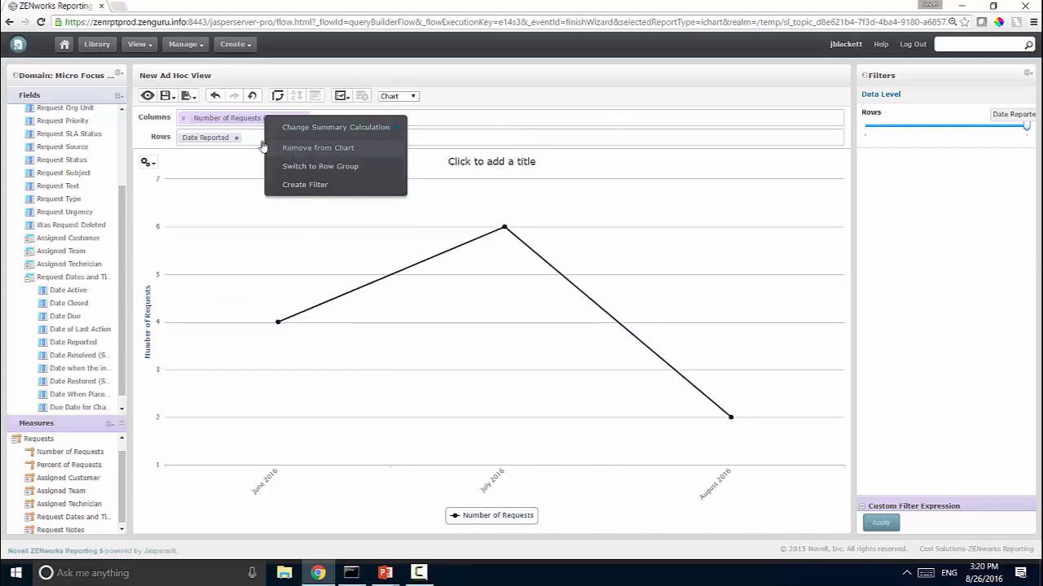
left_click(209, 138)
mouse_move(245, 147)
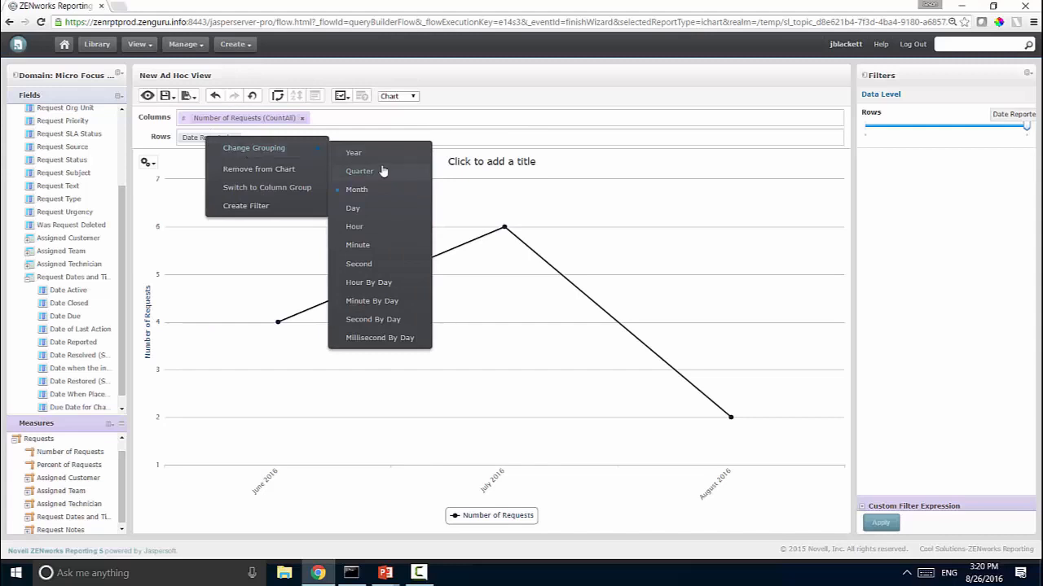
left_click(363, 210)
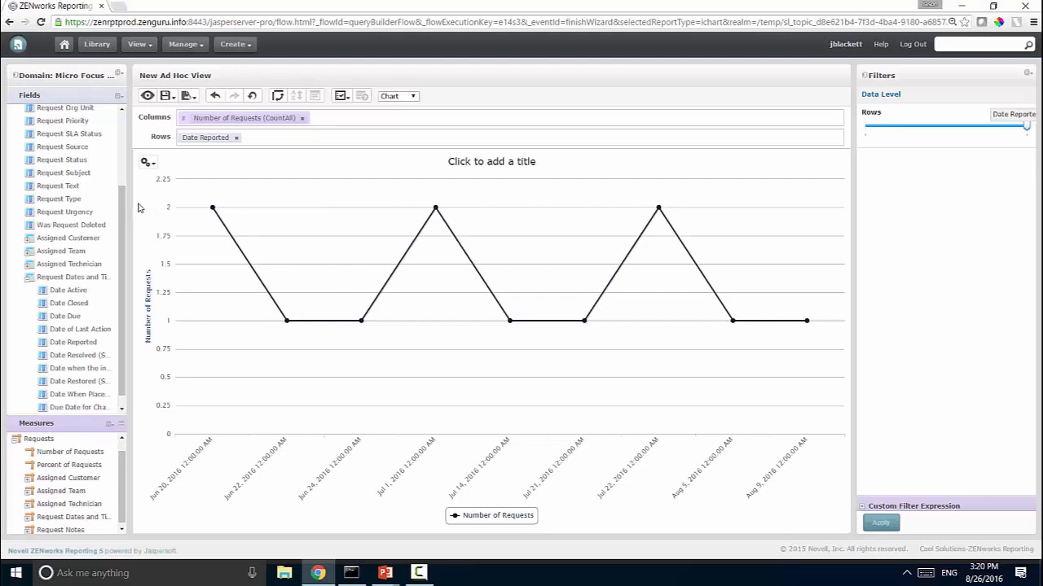
Add the Request Type field to the chart's columns alongside Number of Requests
right_click(68, 203)
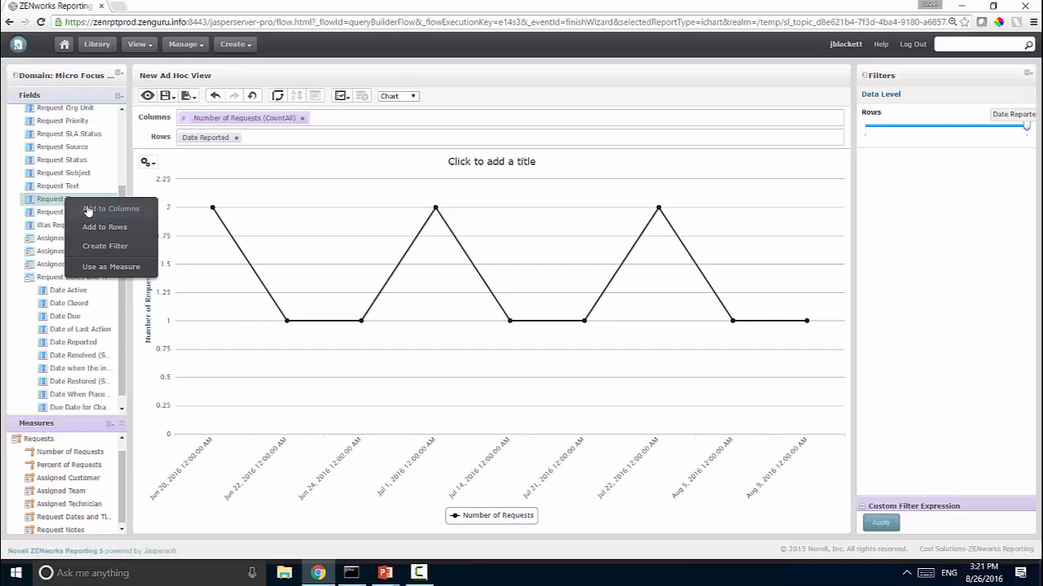
left_click(87, 211)
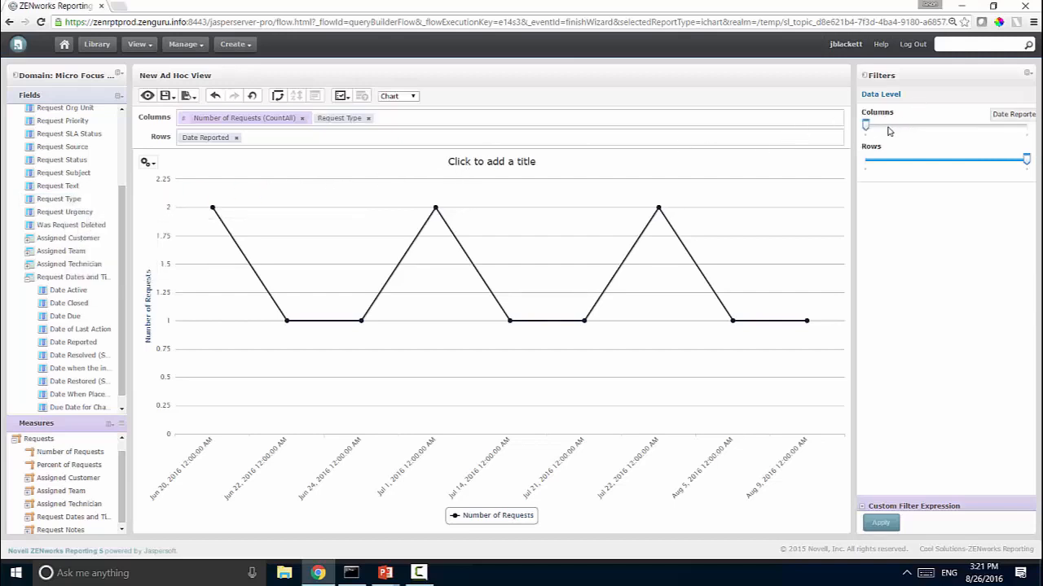
Set the chart's column data level to Request Type and review the chart format options without changing them
left_click(997, 127)
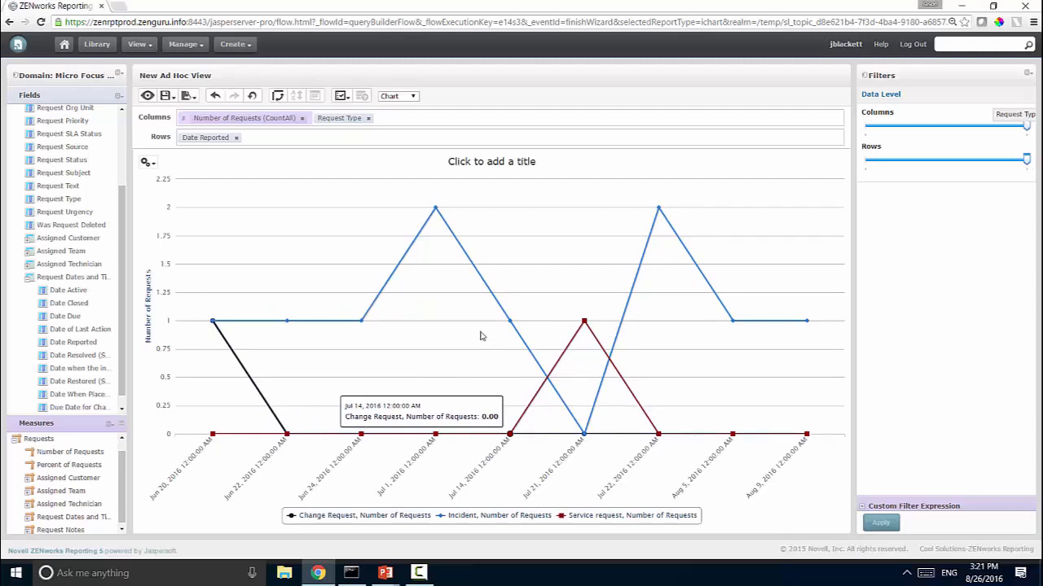
left_click(146, 162)
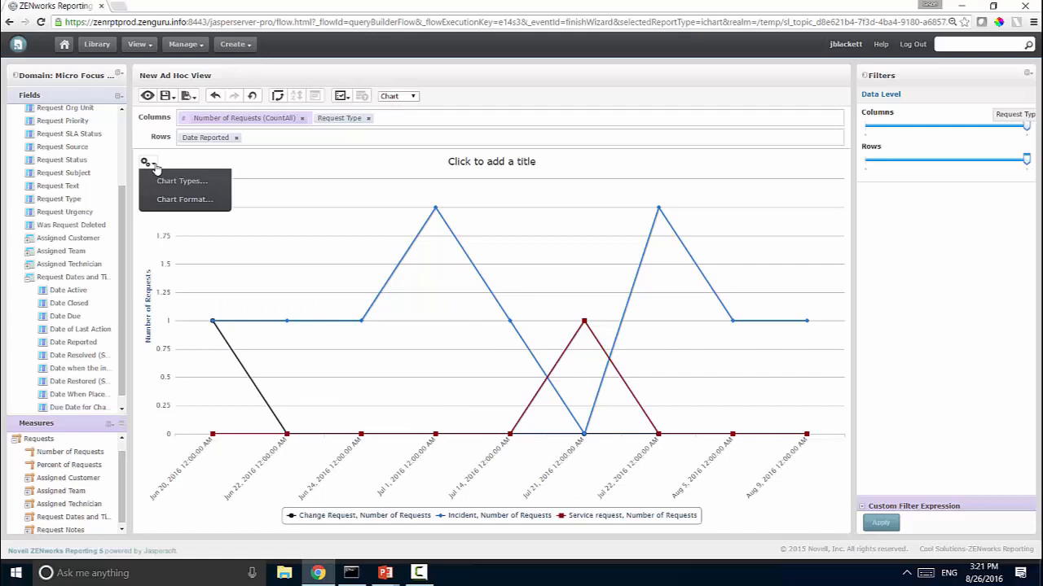
left_click(160, 202)
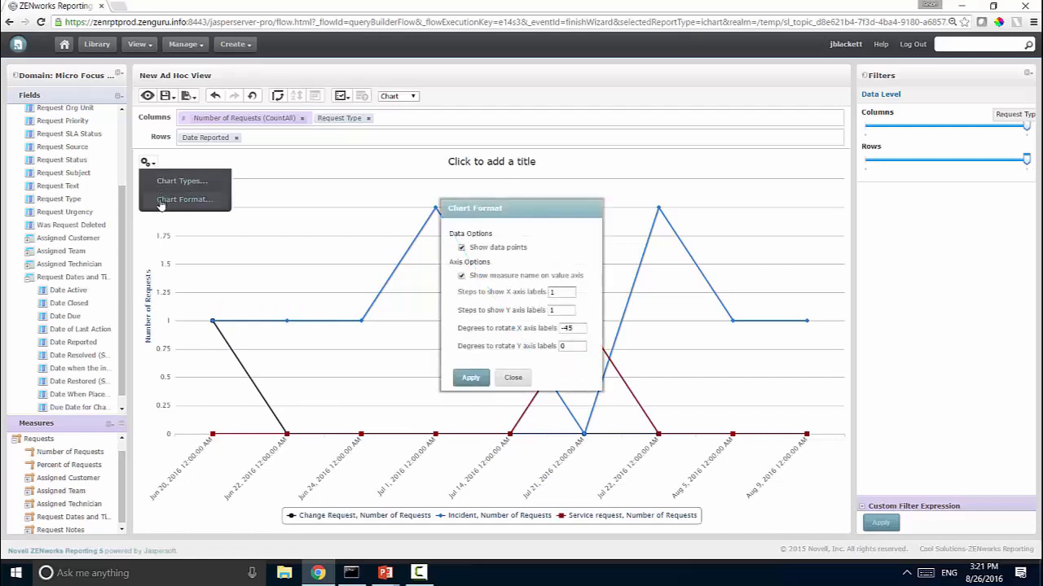
left_click(523, 387)
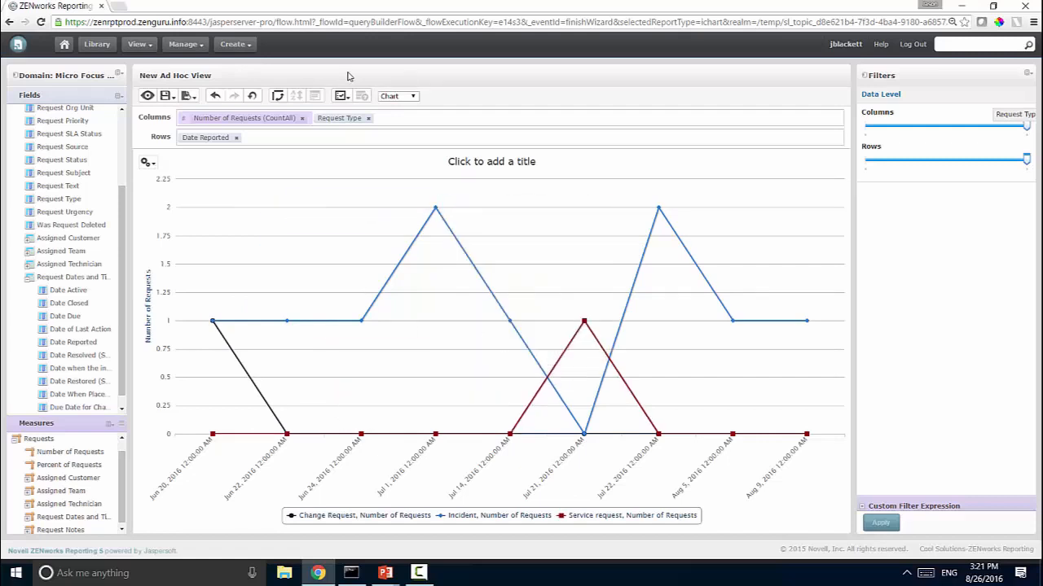
Switch the ad hoc view of service desk requests from a chart to a crosstab
left_click(391, 97)
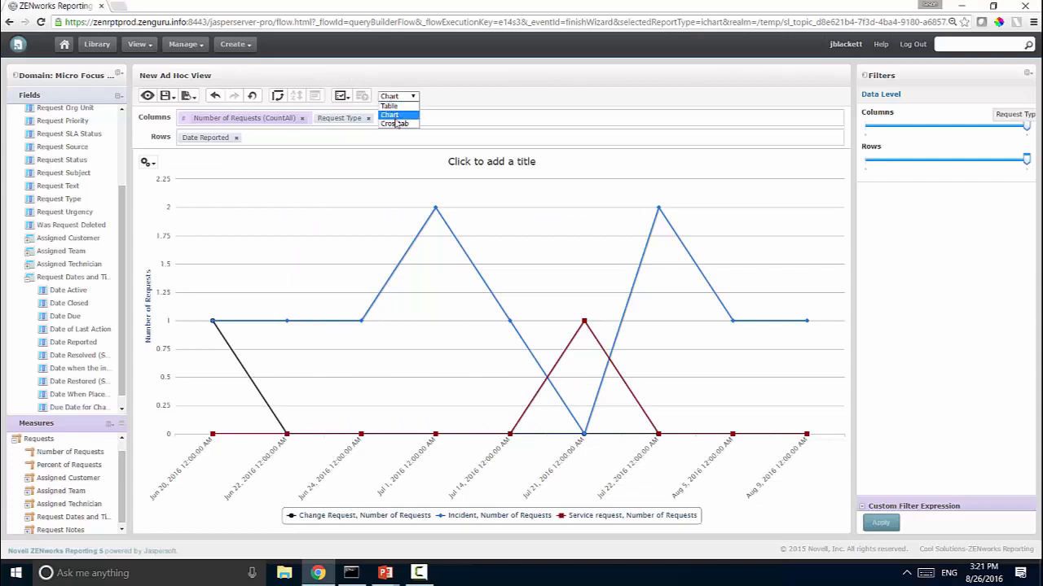
left_click(395, 125)
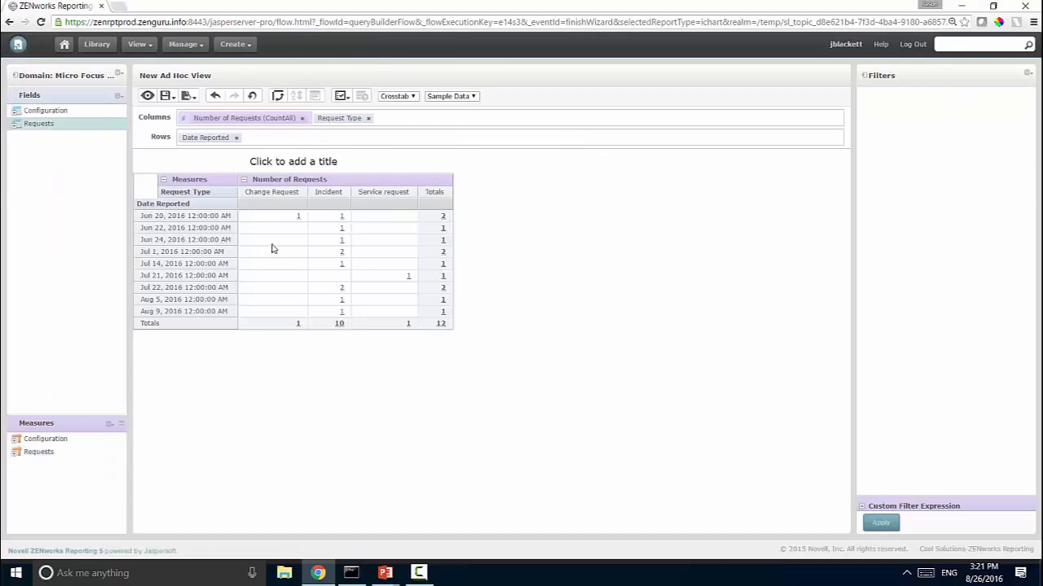
Change the grouping of the crosstab's Date Reported row field to Month
left_click(262, 120)
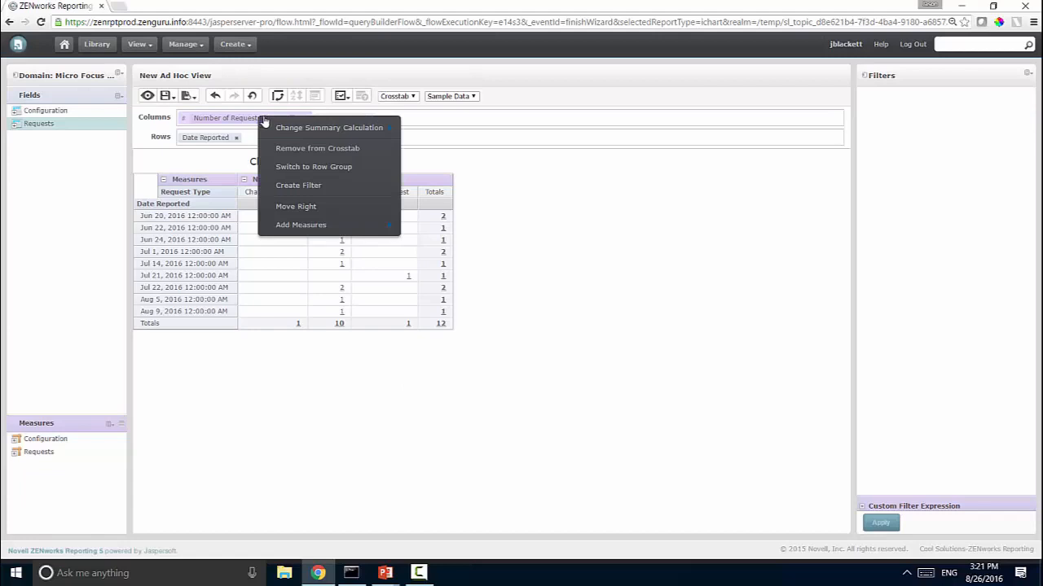
mouse_move(281, 130)
left_click(193, 123)
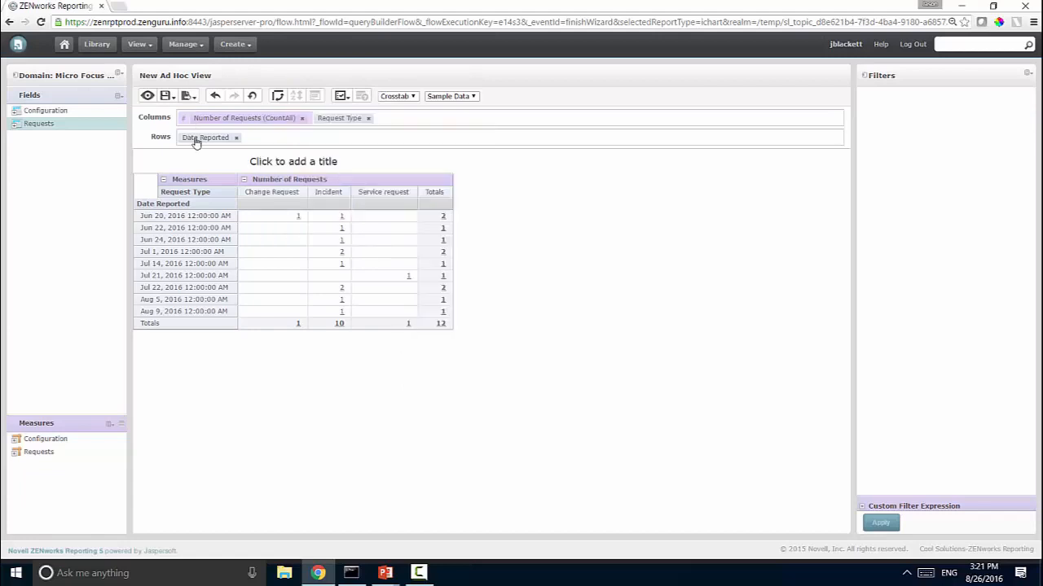
left_click(196, 139)
mouse_move(259, 155)
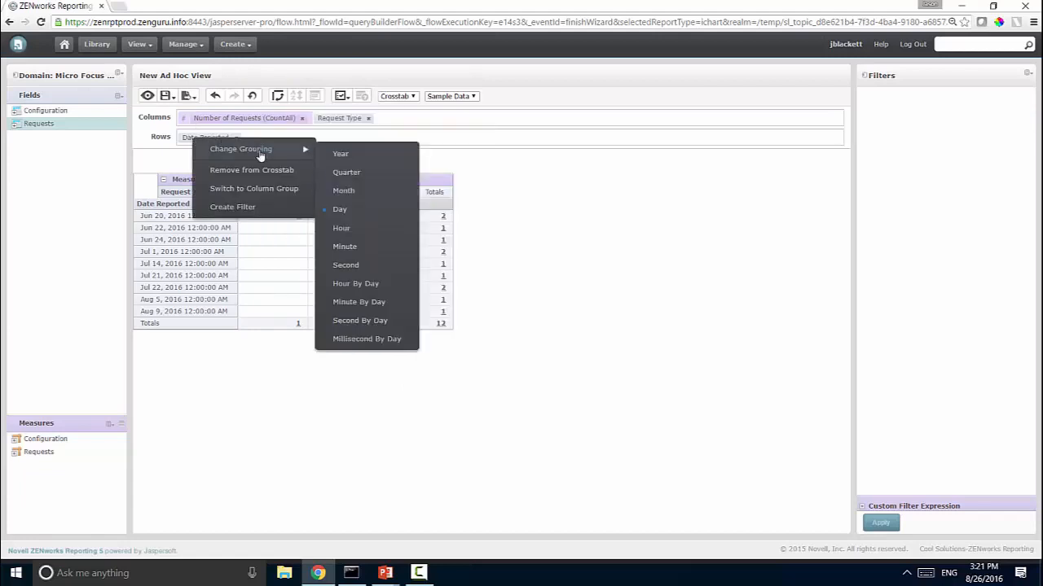
left_click(355, 192)
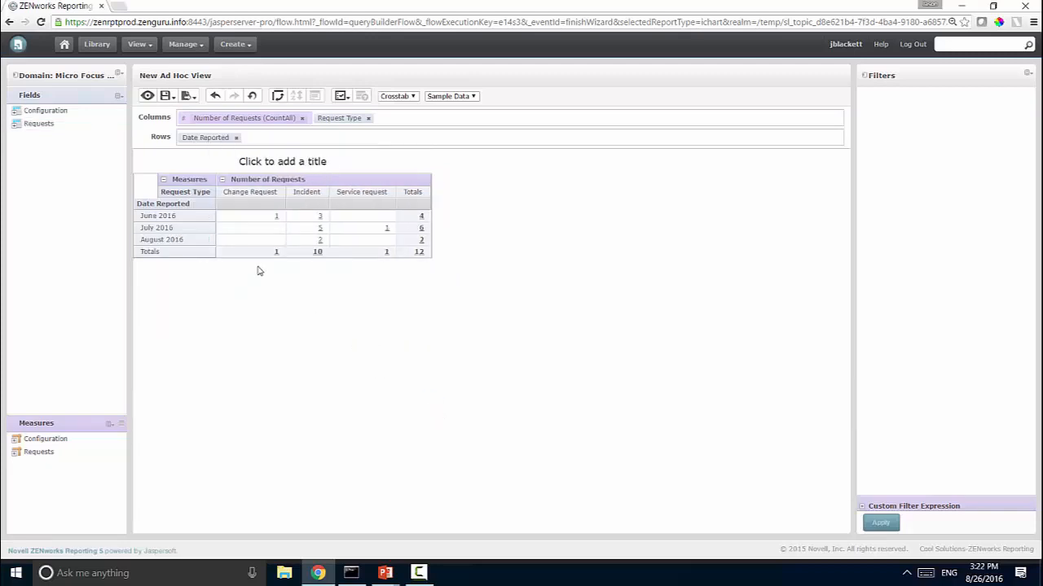